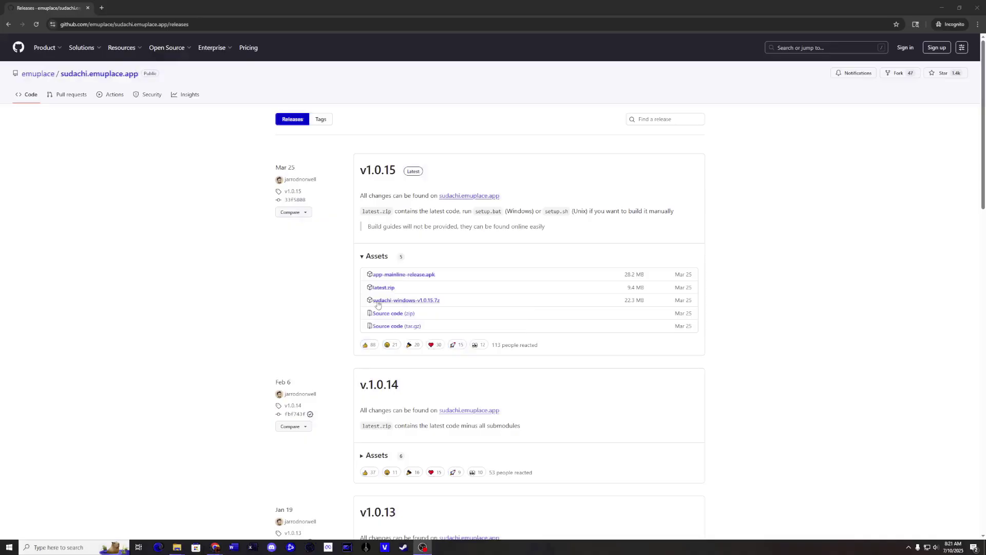
Step: Download sudachi-windows-v1.0.15.7z from the v1.0.15 release and show the downloaded file in its folder
click(402, 302)
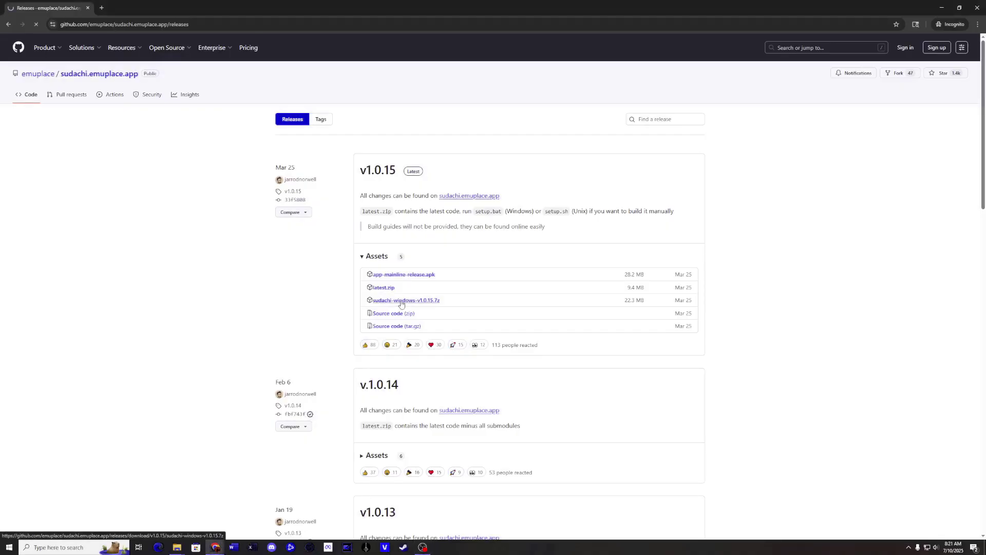
click(396, 265)
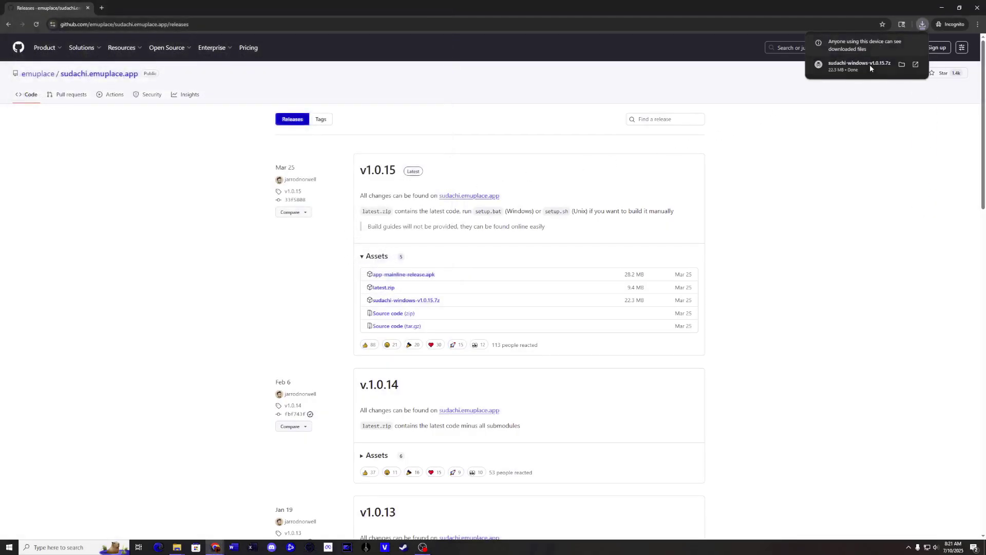
click(916, 64)
Step: Extract the sudachi-windows-v1.0.15.7z archive into the current folder with 7-Zip
right_click(105, 65)
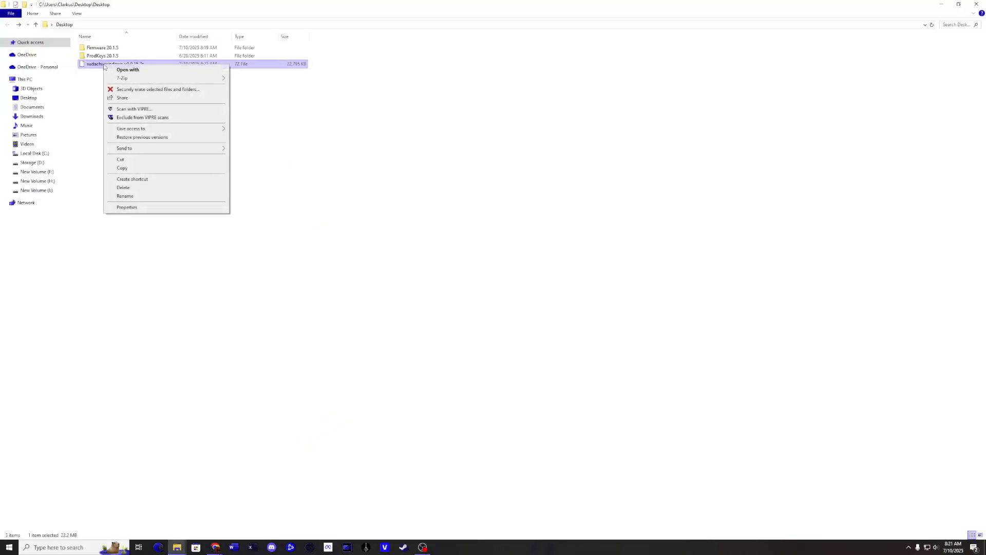
mouse_move(166, 80)
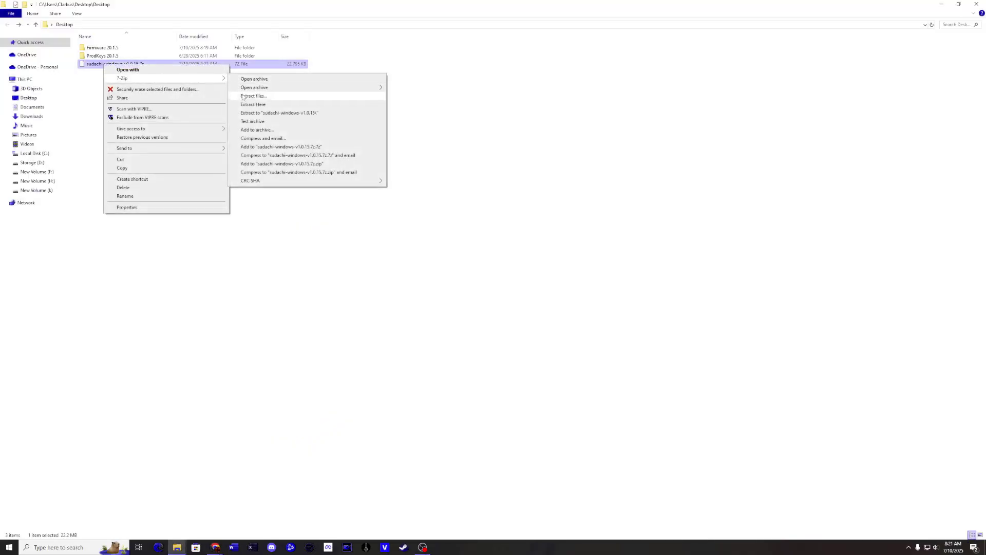
click(244, 104)
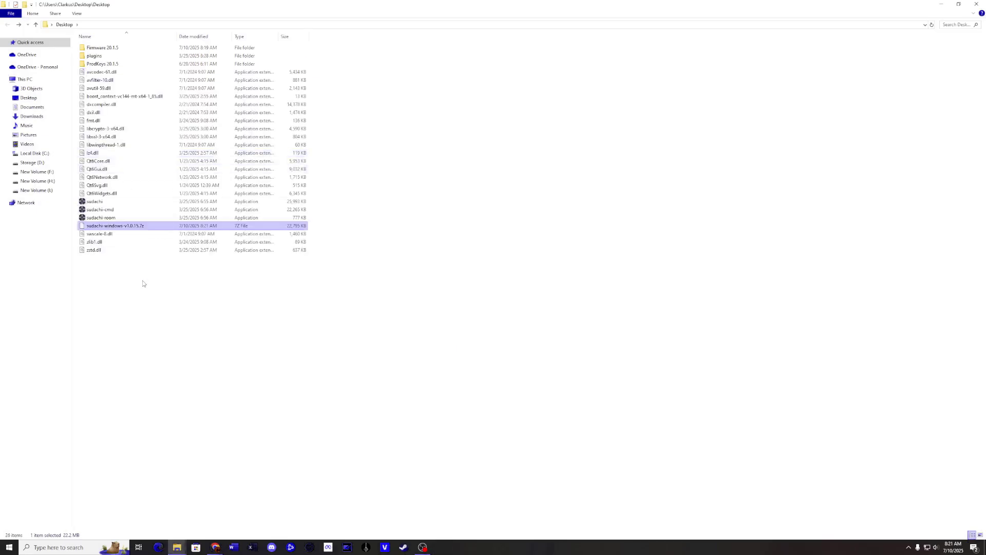
Step: Launch the extracted sudachi application and dismiss its startup warning
click(144, 282)
double_click(100, 203)
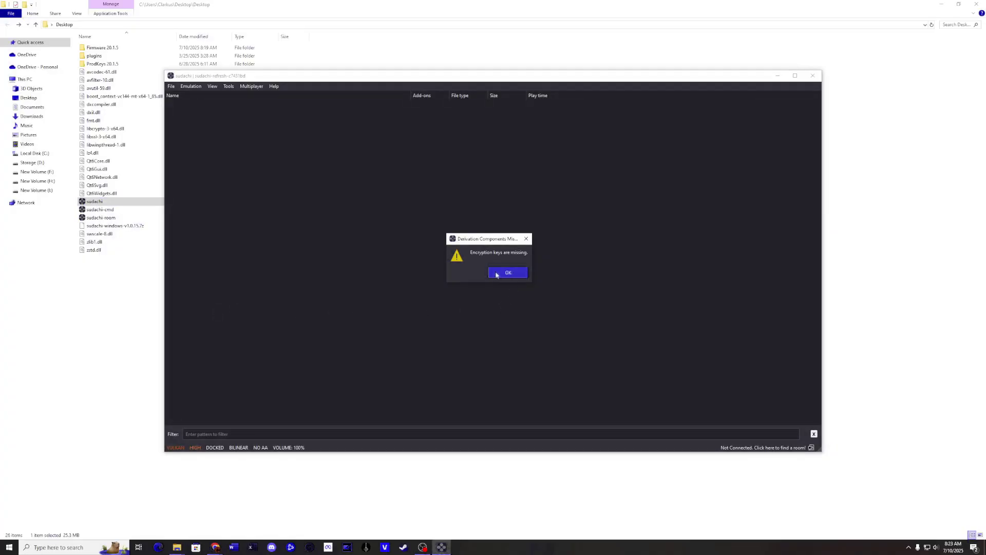
click(506, 274)
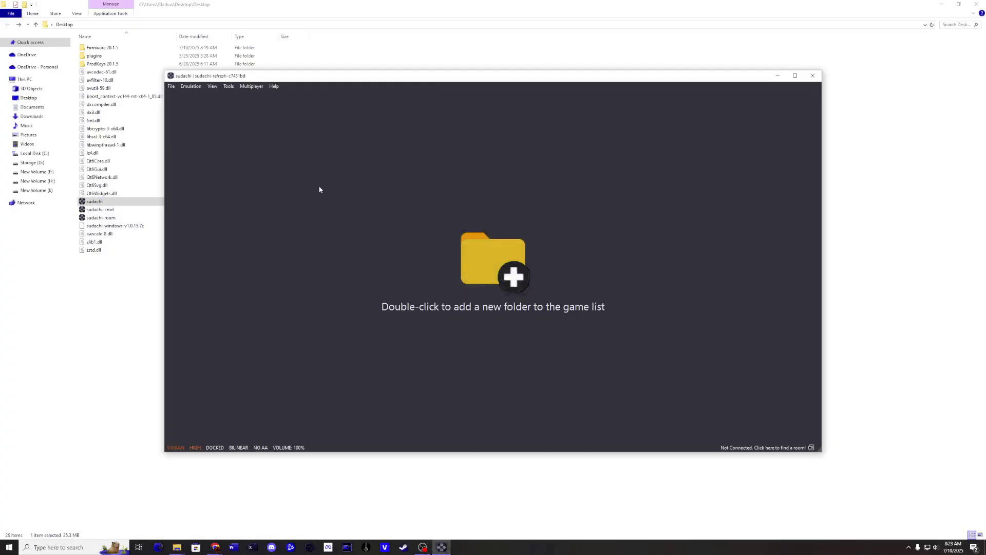
Step: Install the decryption keys using the prod.keys file from the ProdKeys 20.1.5 folder
click(227, 87)
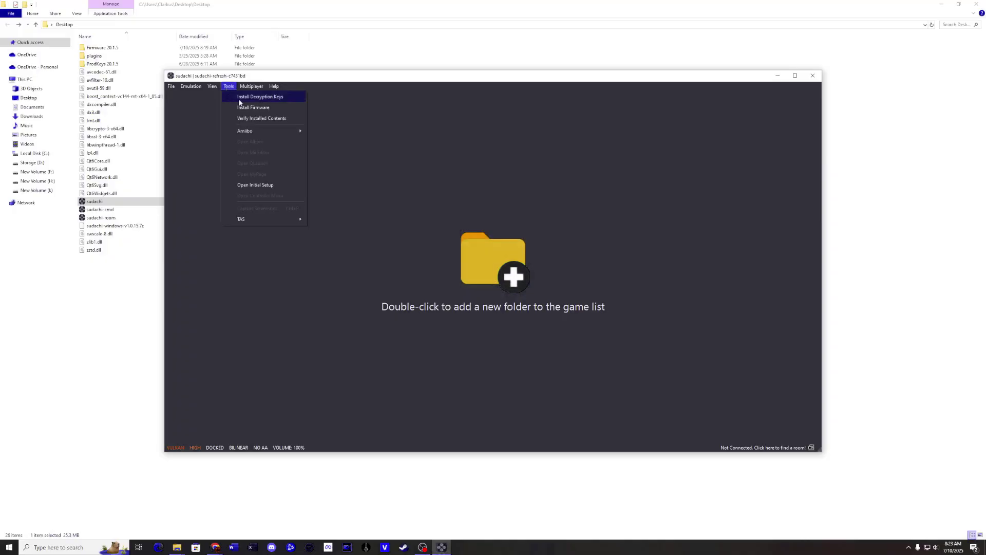
click(242, 98)
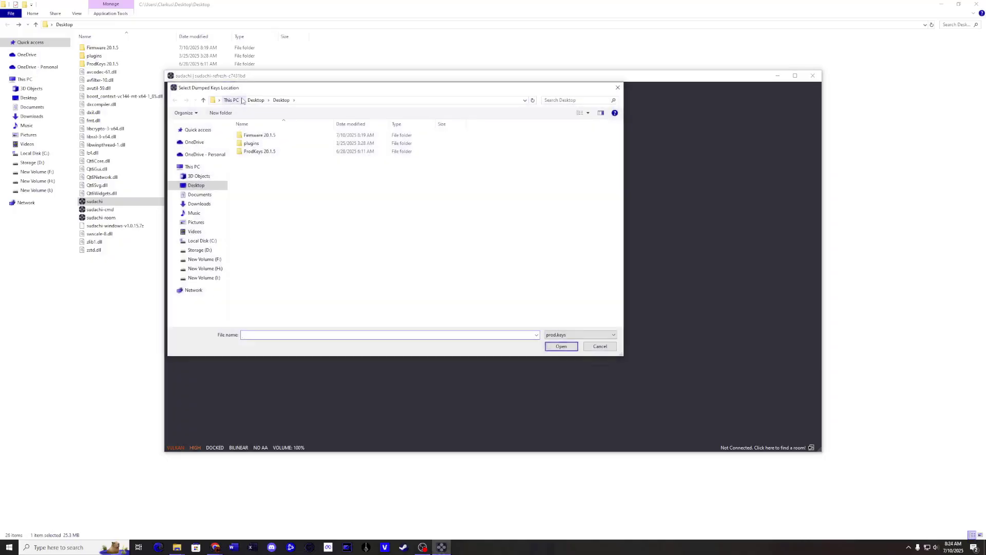
double_click(259, 151)
click(259, 138)
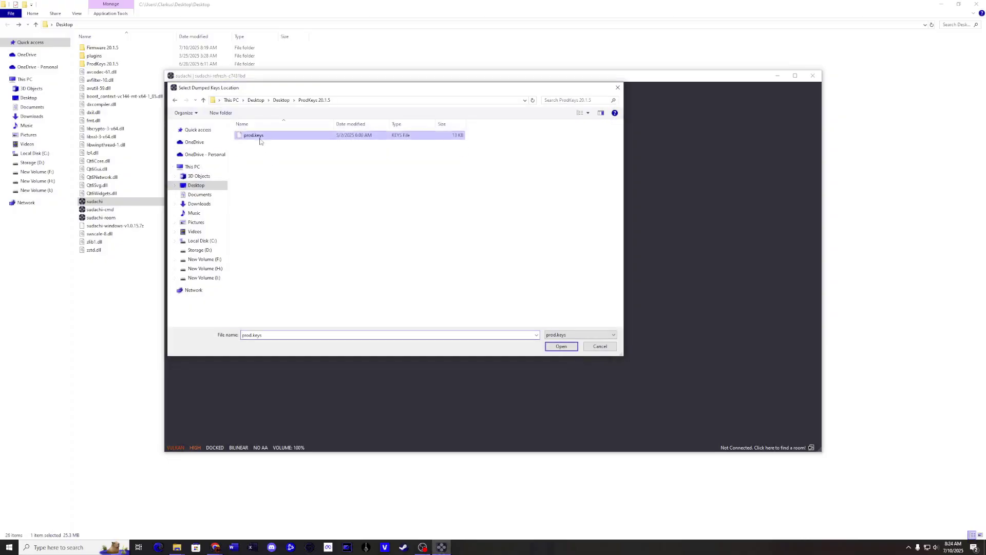
click(560, 346)
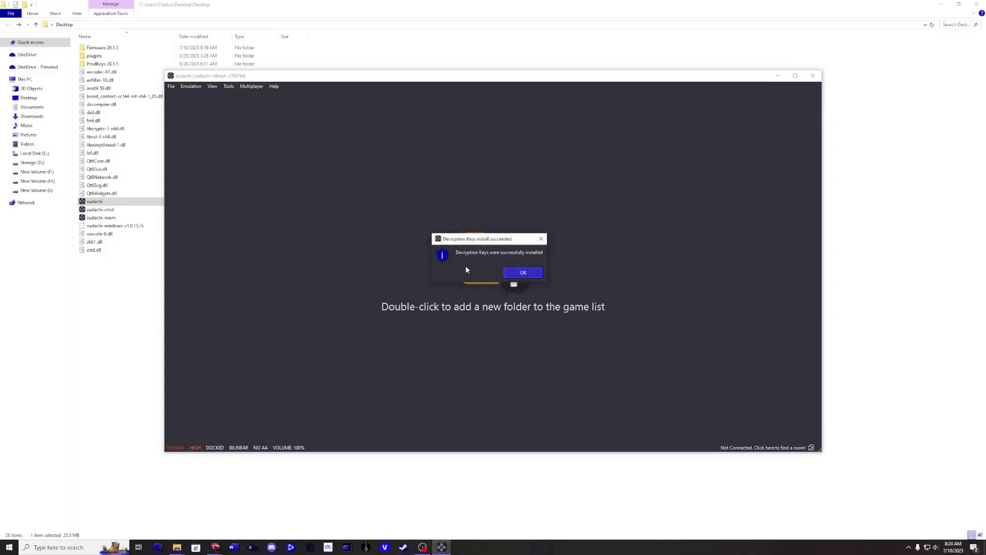
click(524, 274)
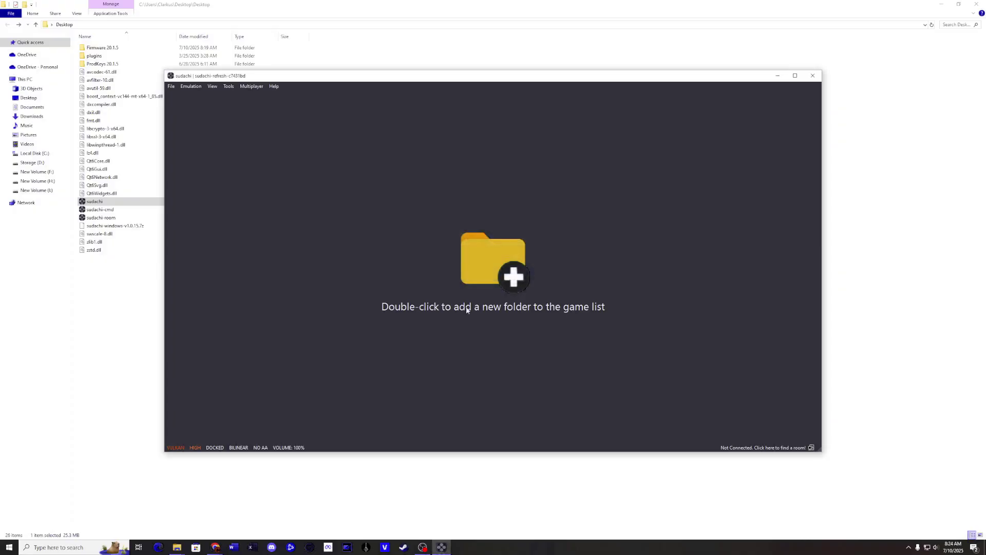
Step: Install the firmware from the Firmware 20.1.5 folder
click(228, 86)
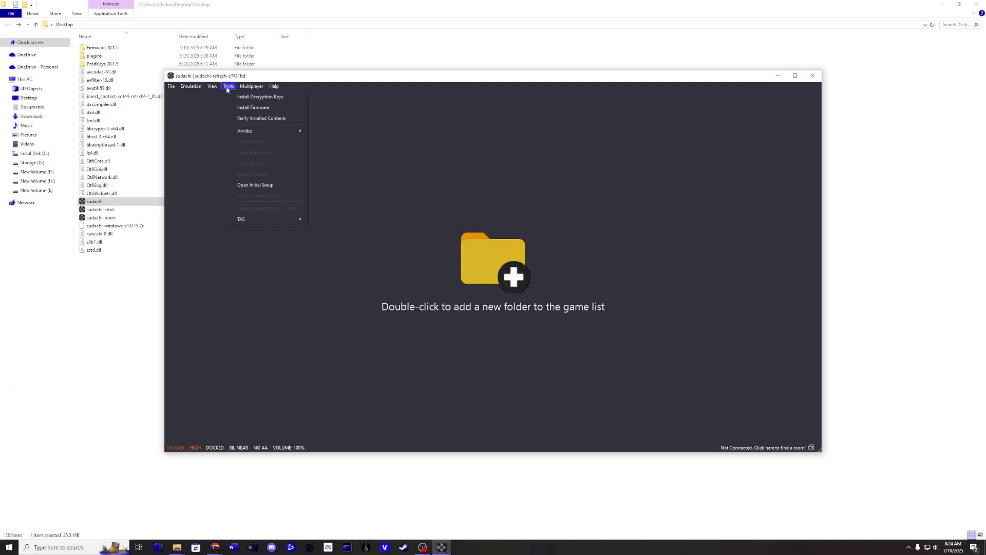
click(251, 106)
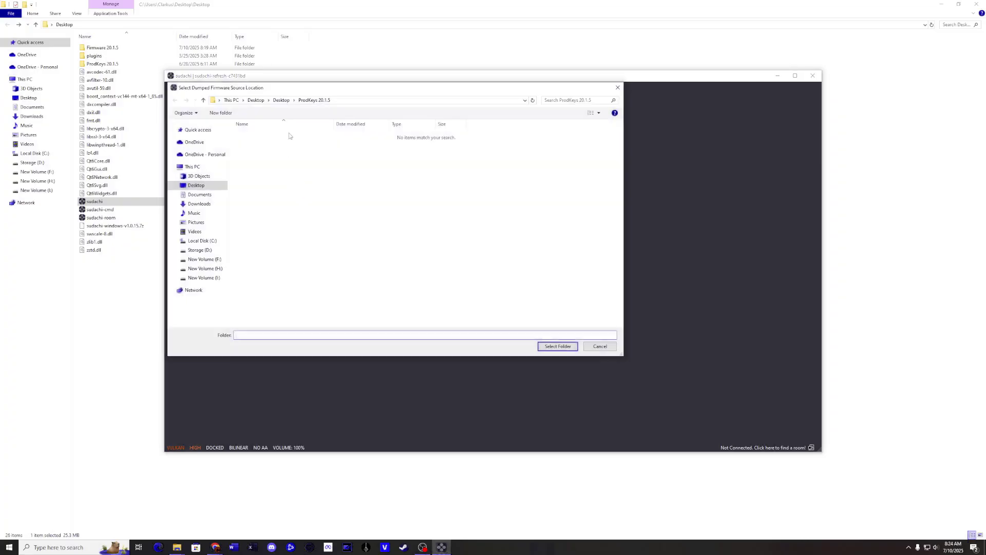
click(281, 100)
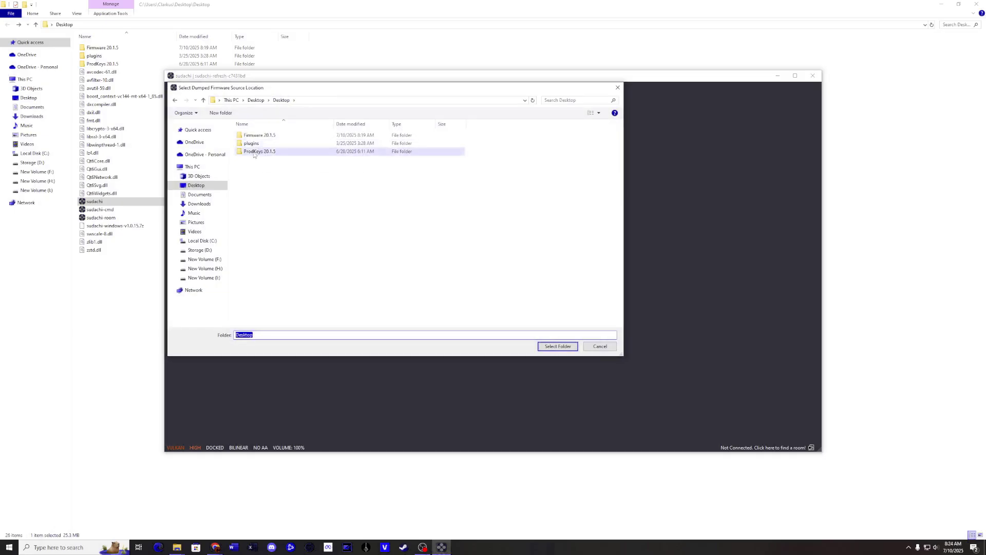
double_click(259, 135)
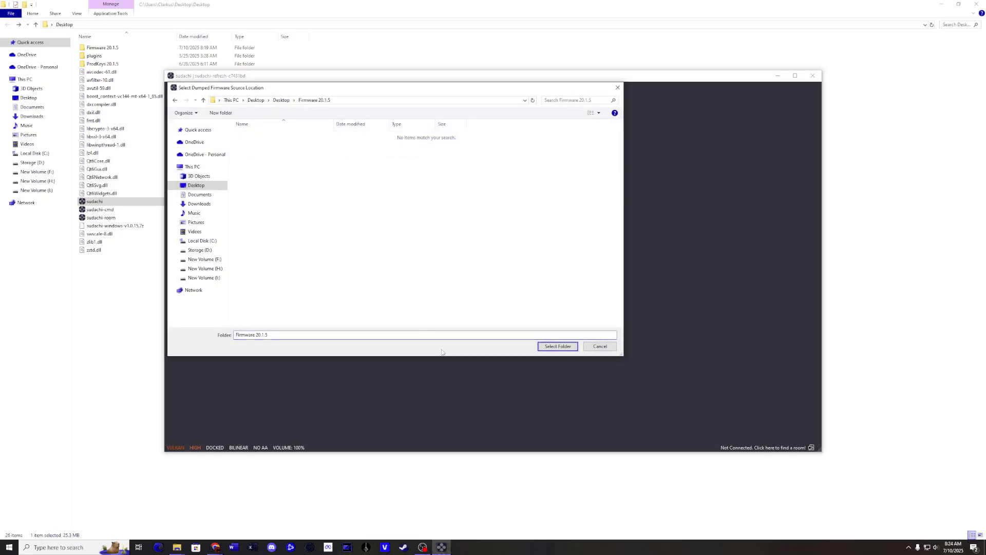
click(557, 346)
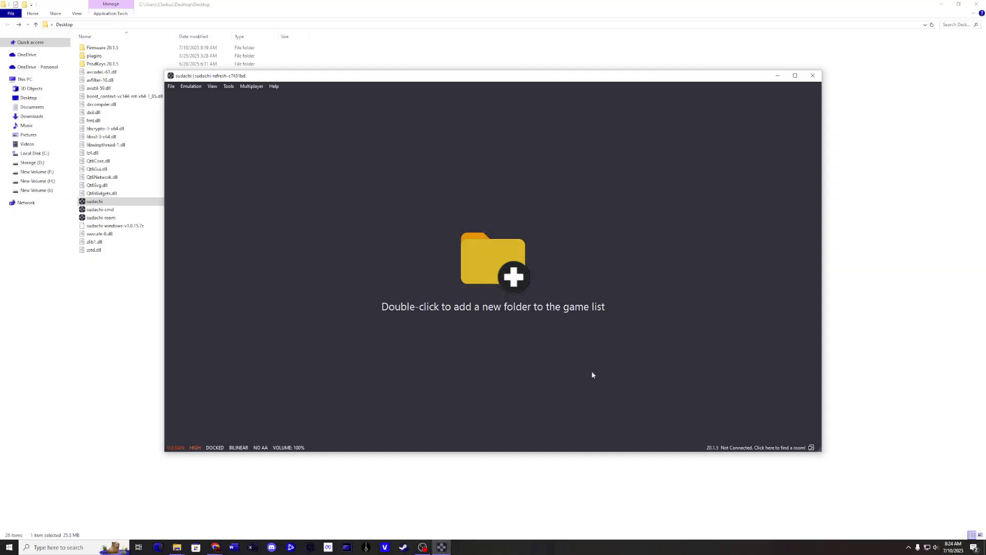
Step: Create a folder named Roms alongside the extracted emulator files and move the game file into it
right_click(152, 323)
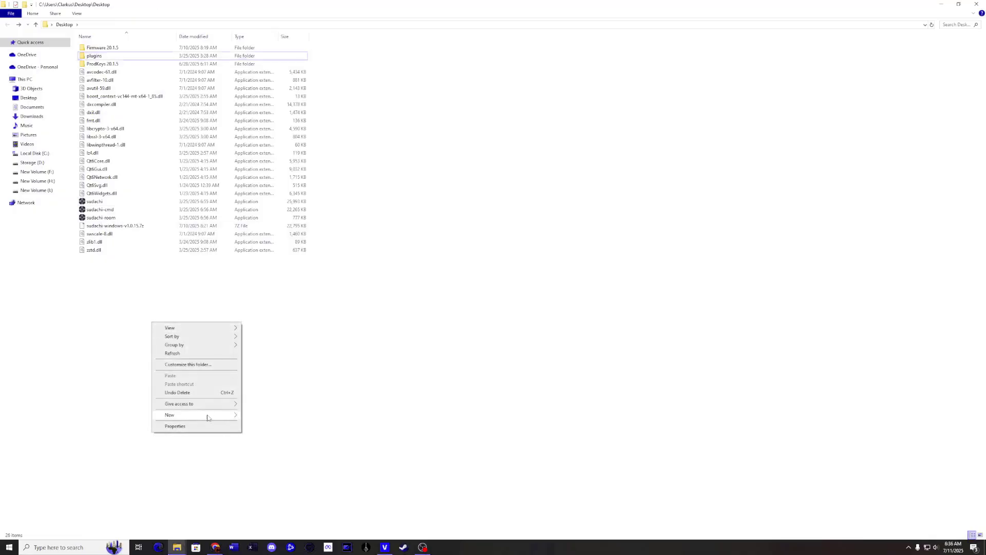
mouse_move(210, 415)
click(254, 416)
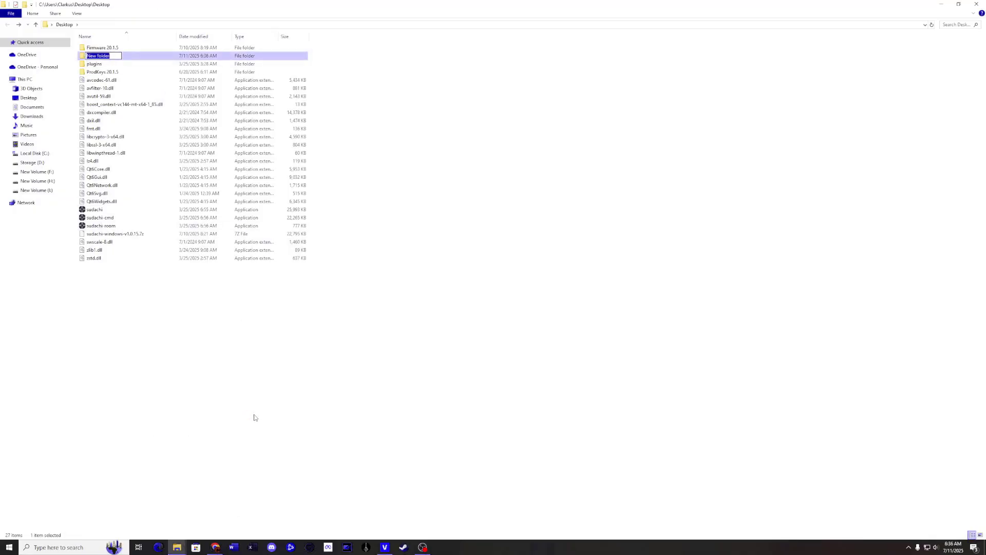
text(Roms)
key(Return)
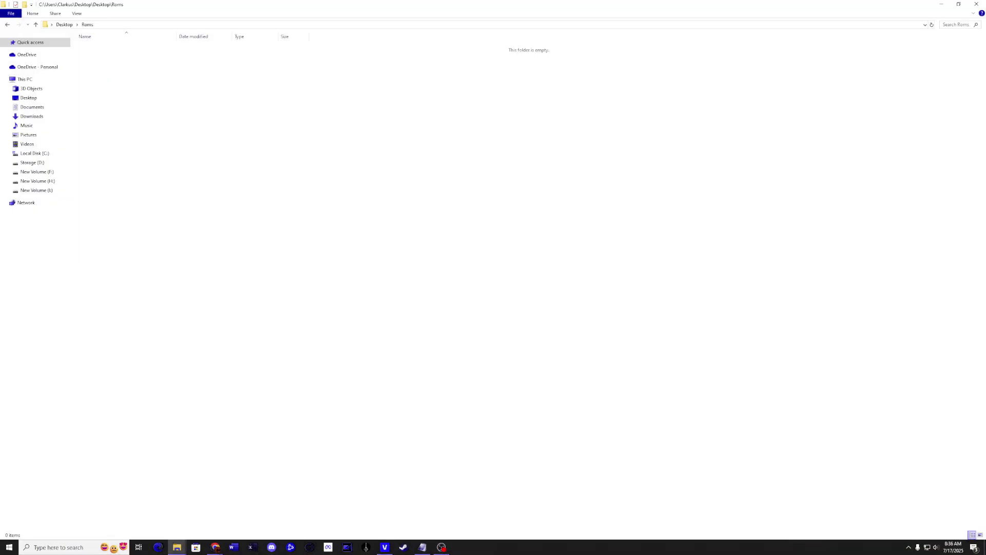
drag(285, 296, 172, 214)
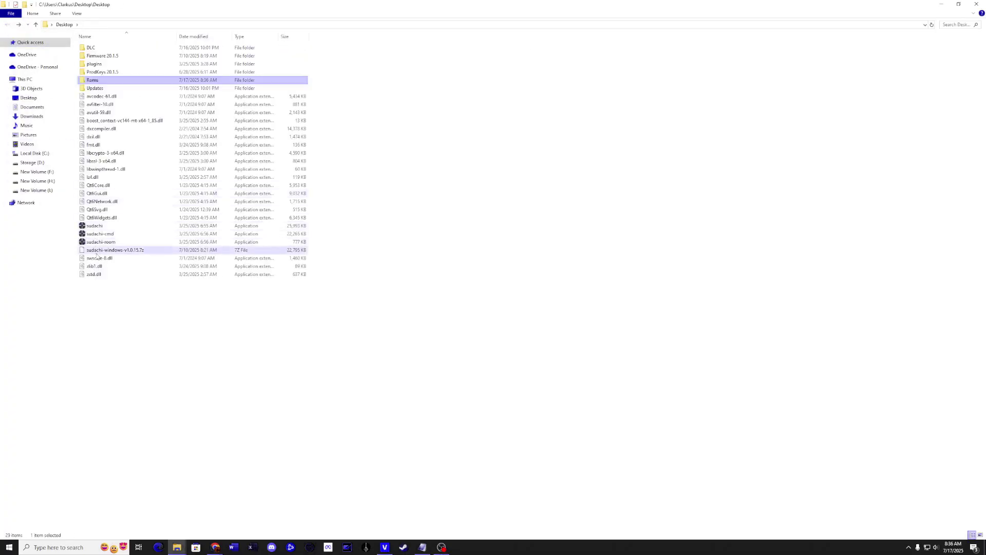
Step: Launch sudachi and add the Roms folder as a new game directory
double_click(104, 226)
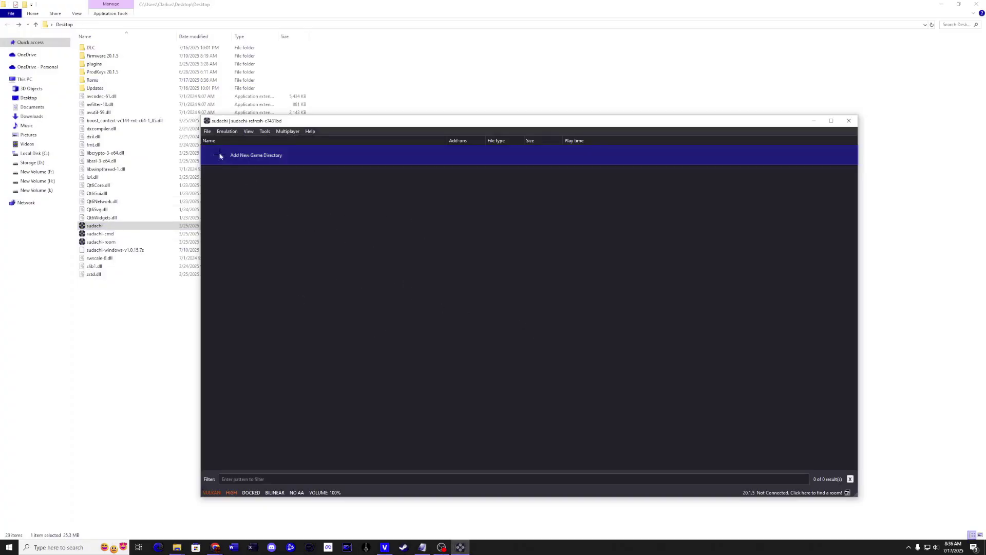
double_click(261, 158)
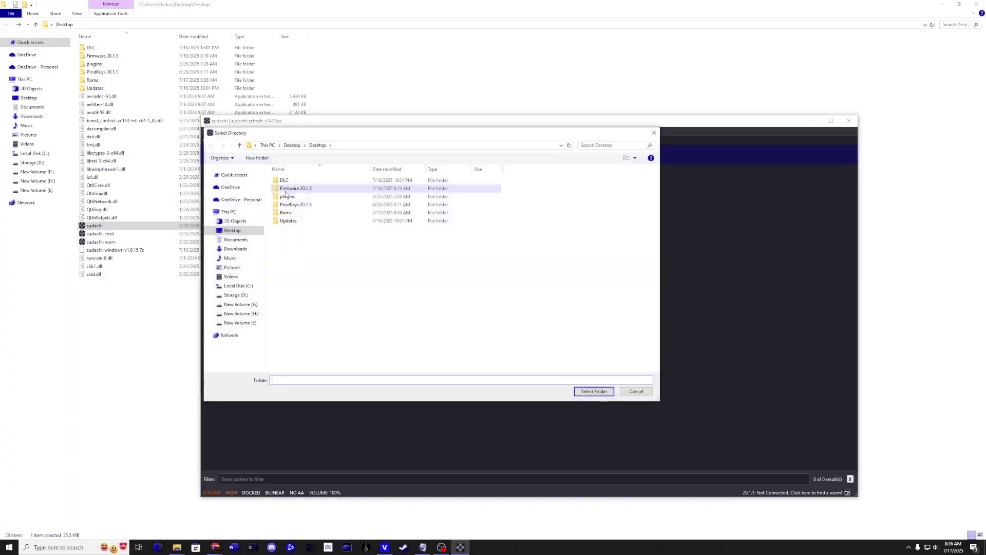
double_click(301, 215)
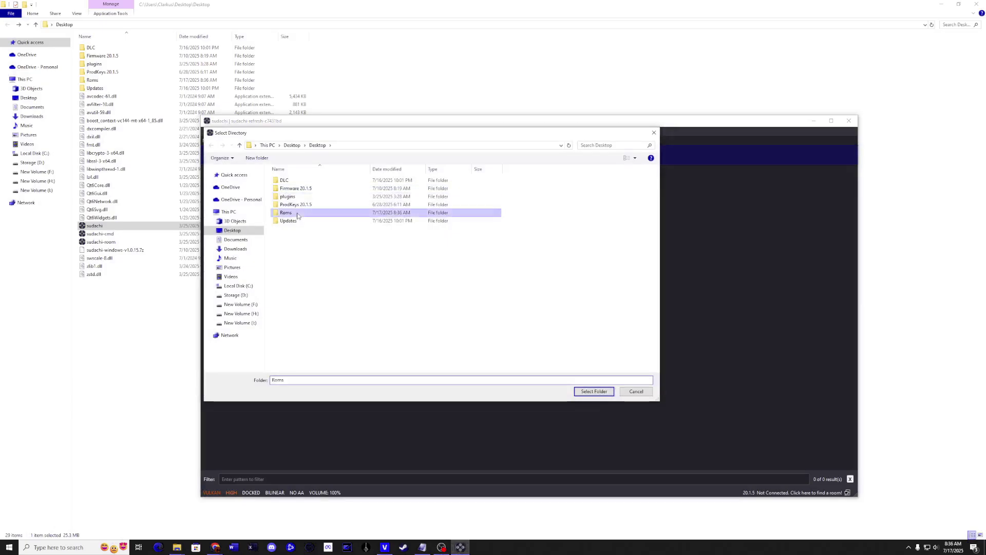
click(594, 390)
click(266, 177)
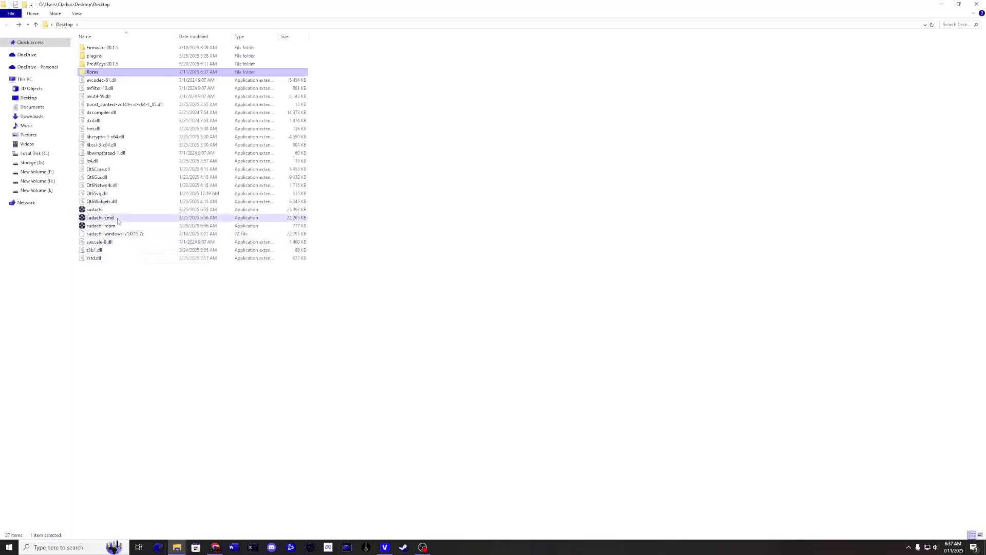
Step: Create a folder named DLC alongside the emulator files in File Explorer
click(121, 312)
right_click(121, 308)
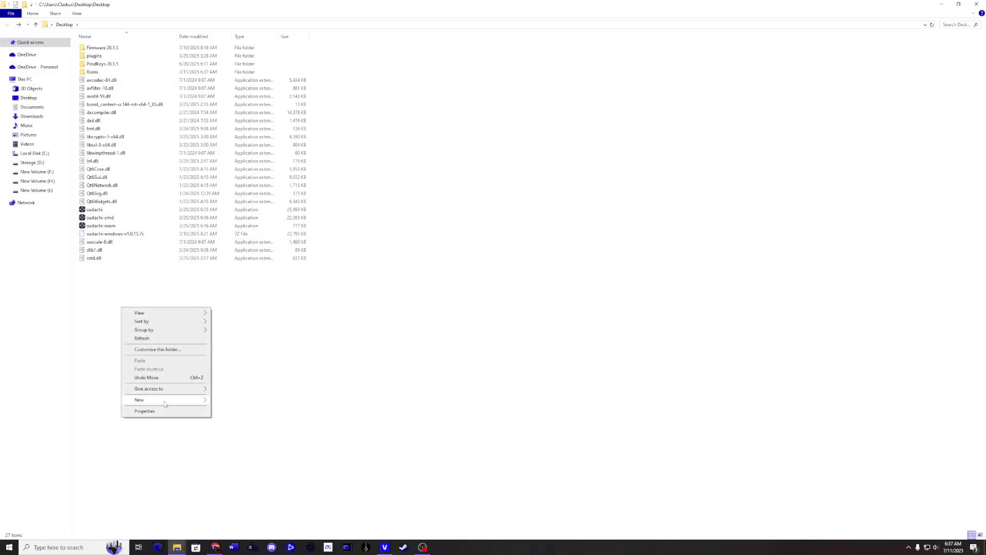
mouse_move(194, 402)
click(238, 402)
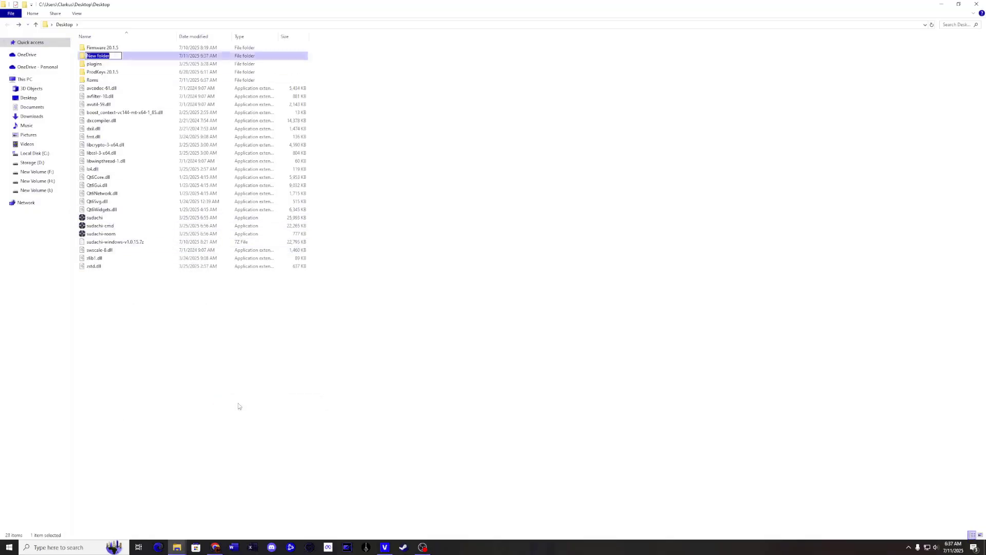
text(DLC)
click(239, 403)
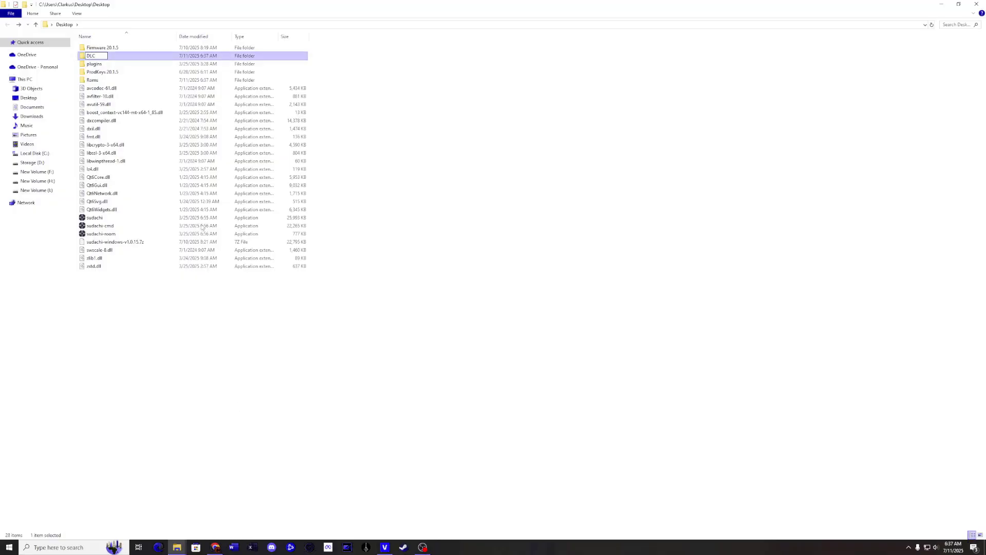
Step: Open the DLC folder and paste the copied DLC files into it
double_click(91, 56)
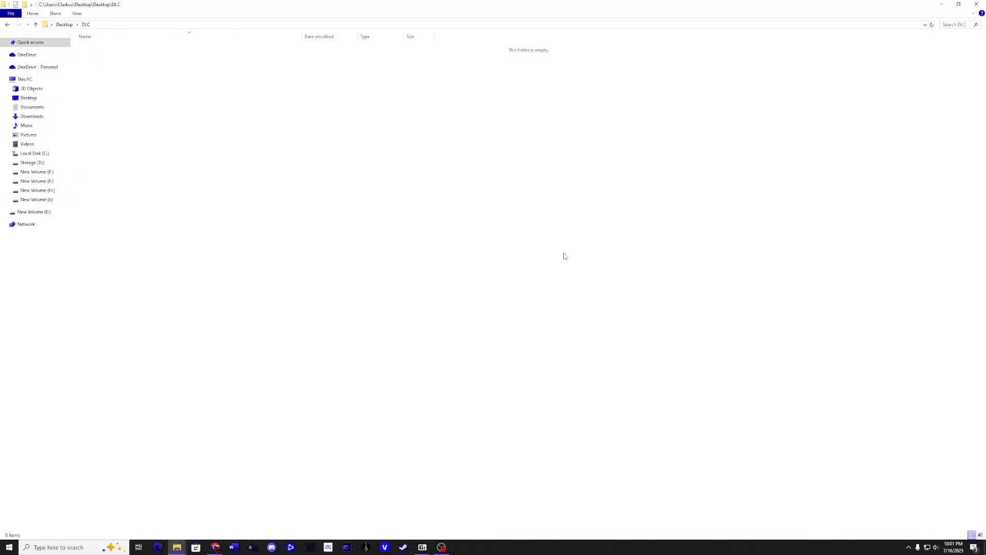
key(ctrl+v)
click(627, 218)
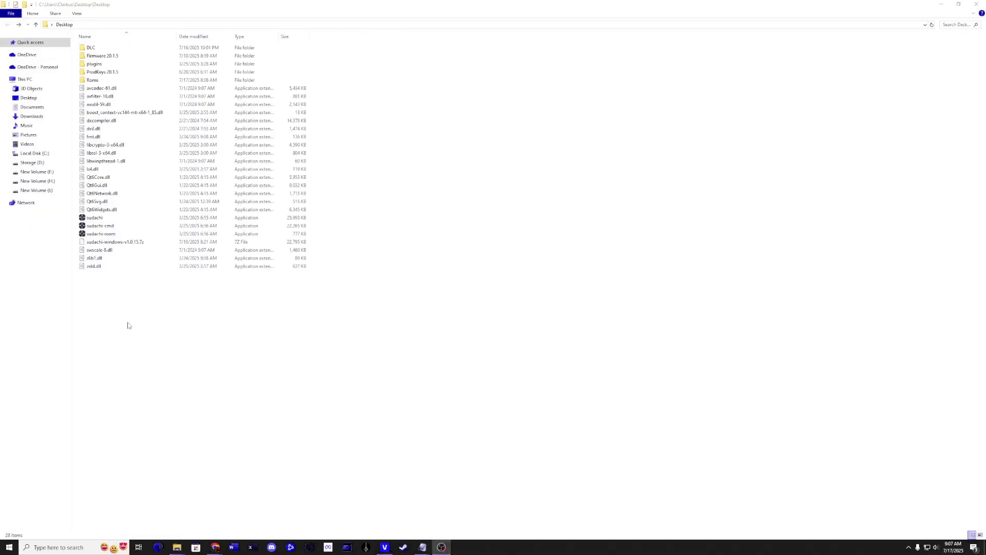
Step: Create a folder named Updates alongside the emulator files and put the Super Smash Bros. Ultimate update file in it
right_click(128, 323)
mouse_move(196, 420)
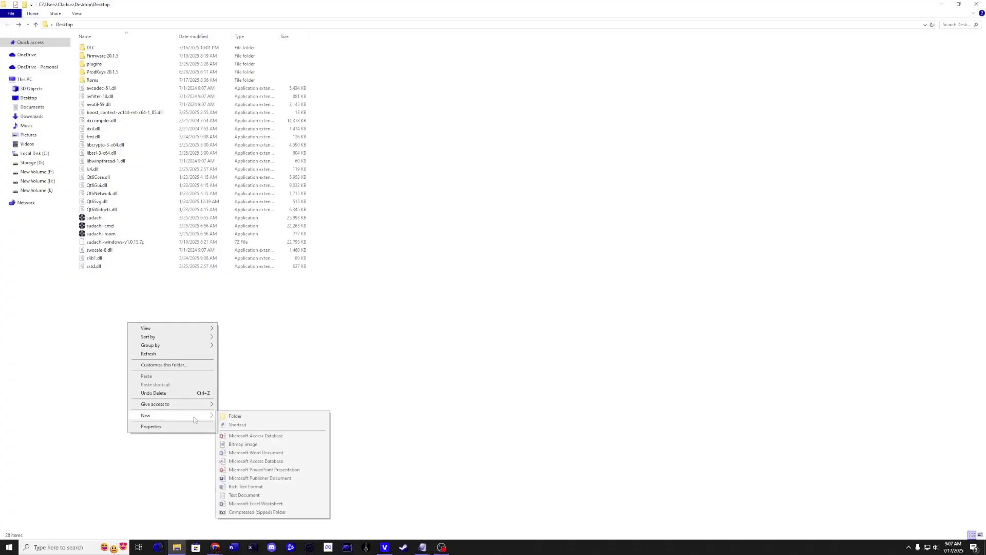
click(236, 422)
text(Updates)
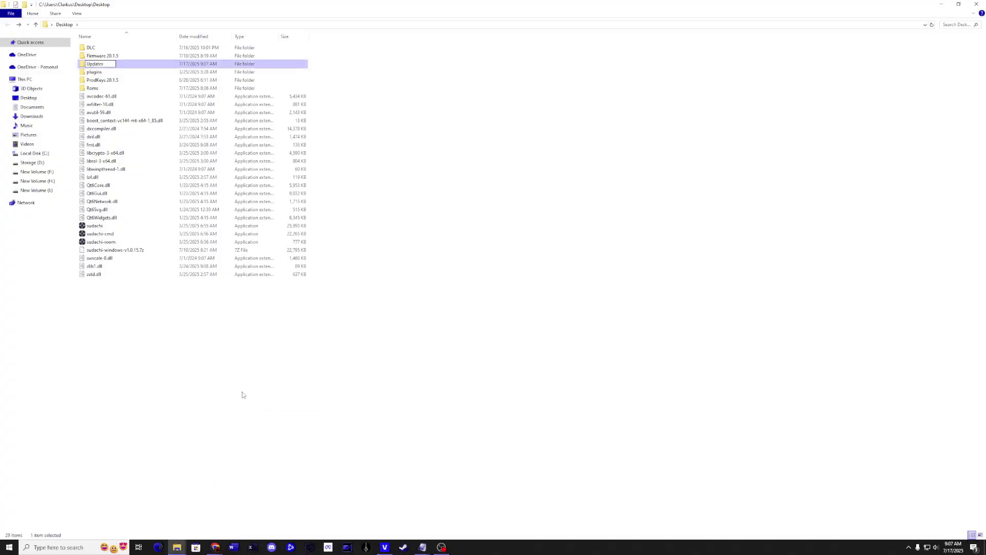
click(219, 377)
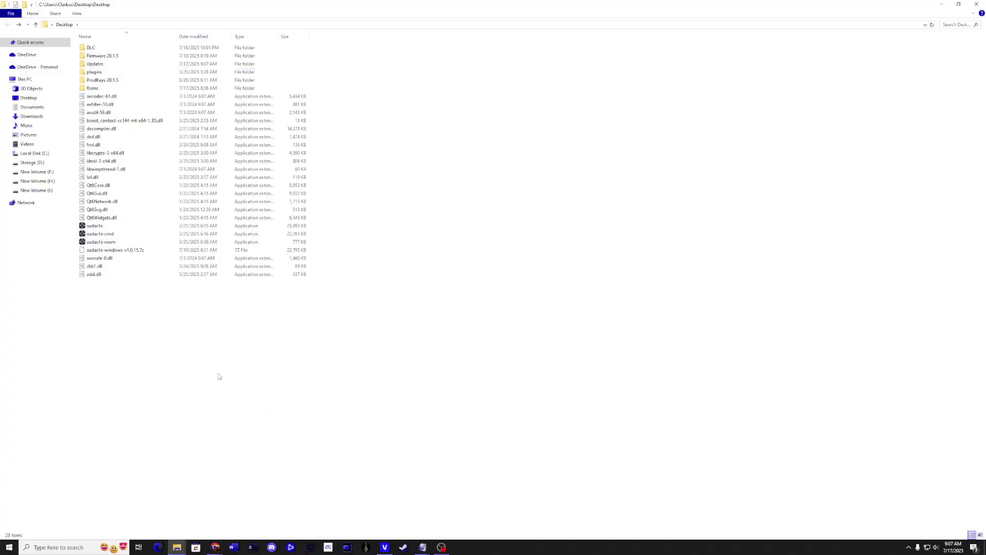
double_click(94, 64)
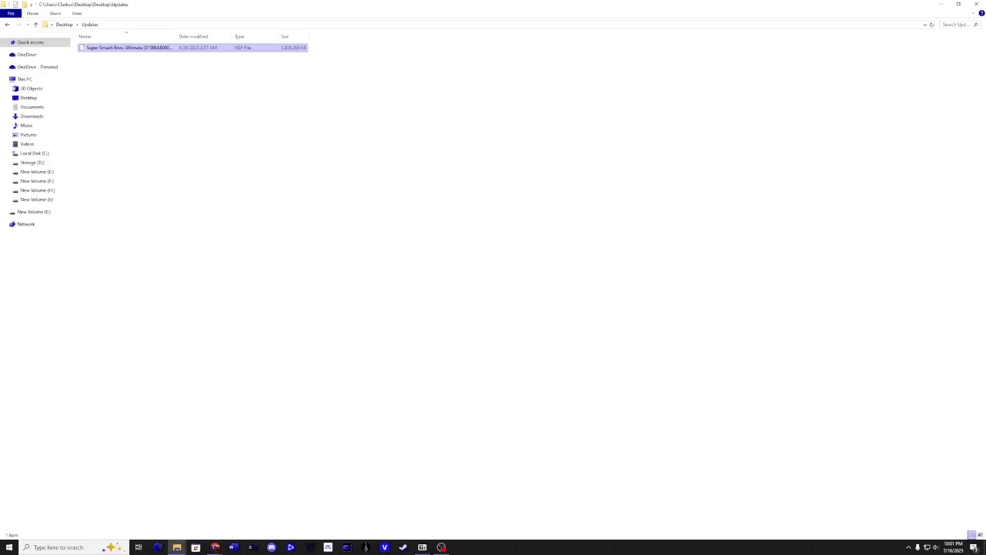
click(6, 24)
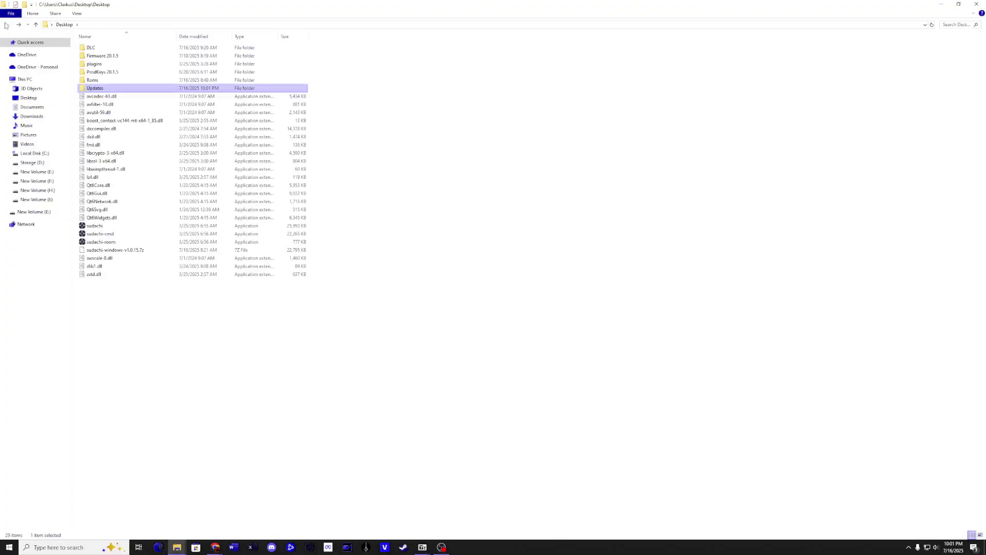
Step: Launch sudachi and install all the Super Smash Bros. Ultimate NSP files from the DLC folder to NAND
double_click(89, 227)
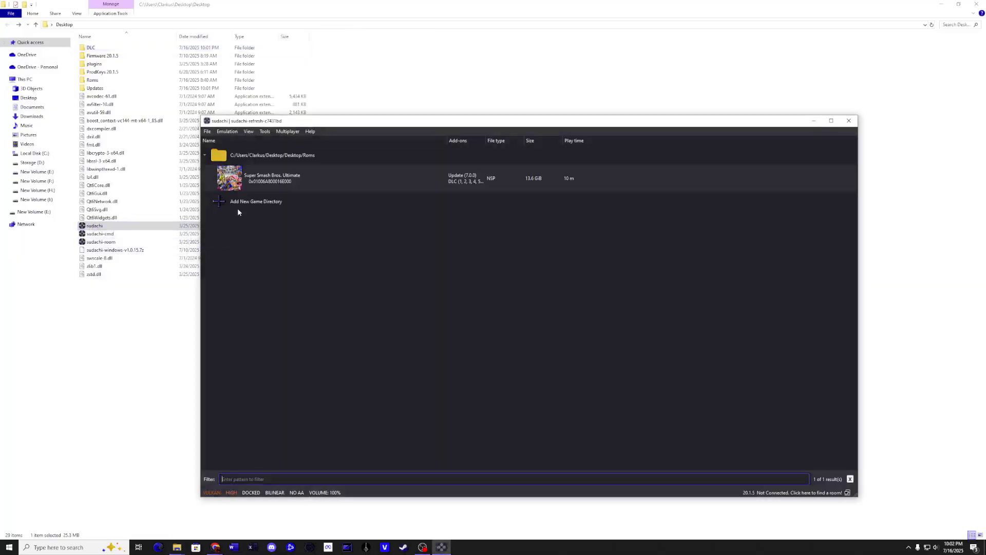
click(224, 171)
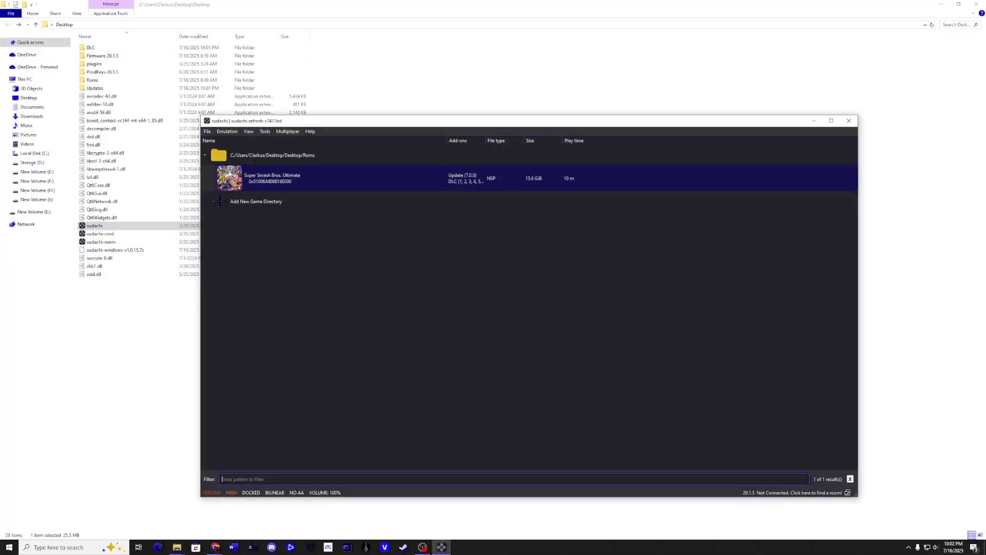
click(208, 132)
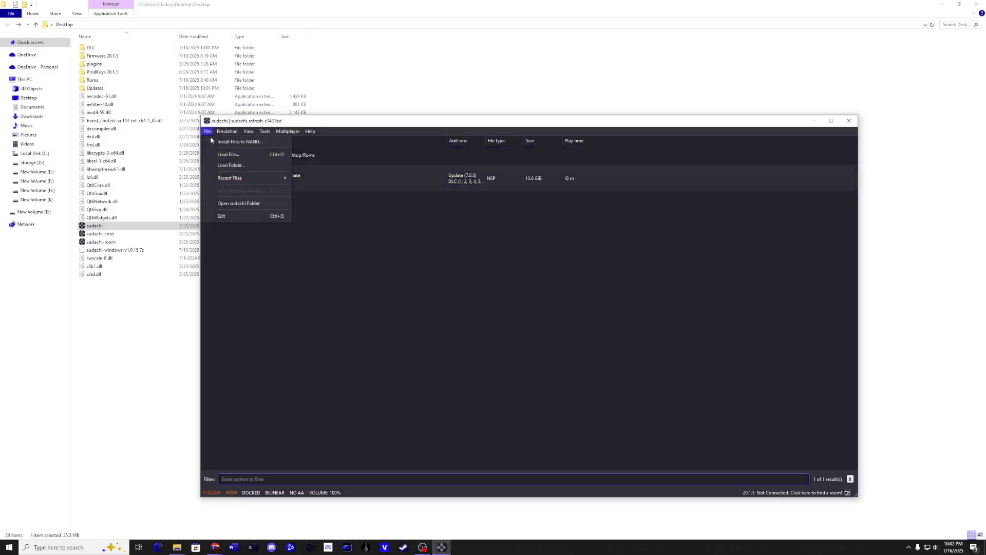
click(226, 141)
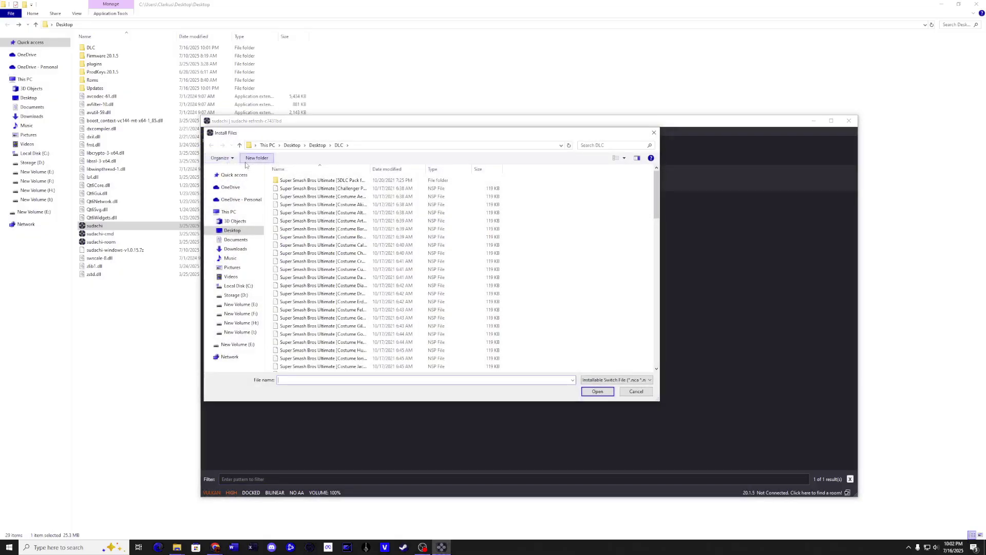
click(280, 188)
key(shift+End)
drag(647, 370, 575, 371)
click(586, 392)
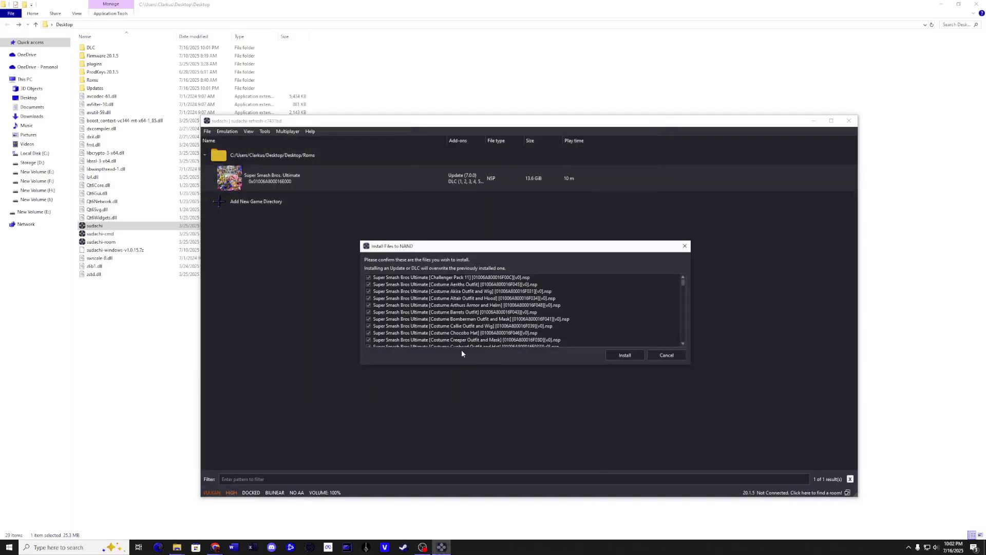
click(618, 356)
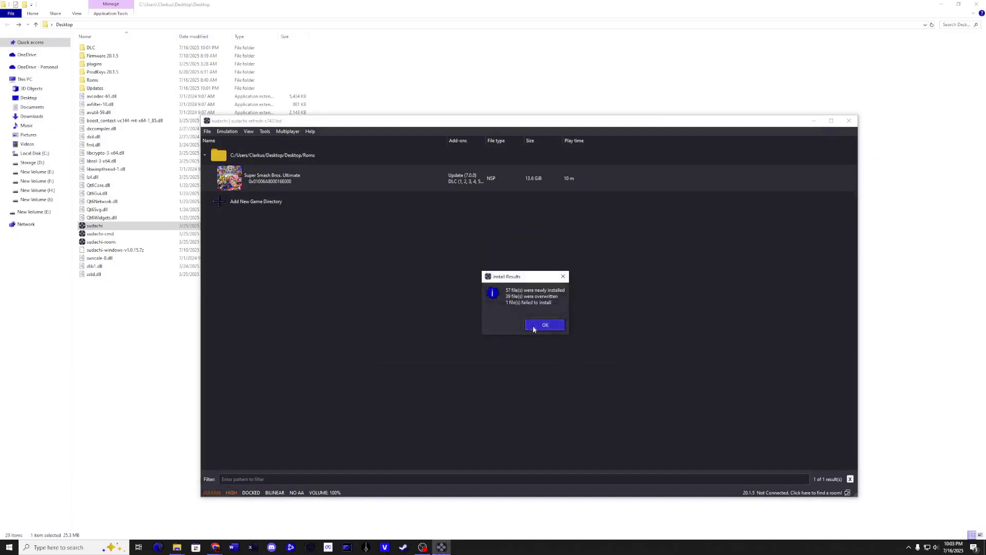
click(535, 326)
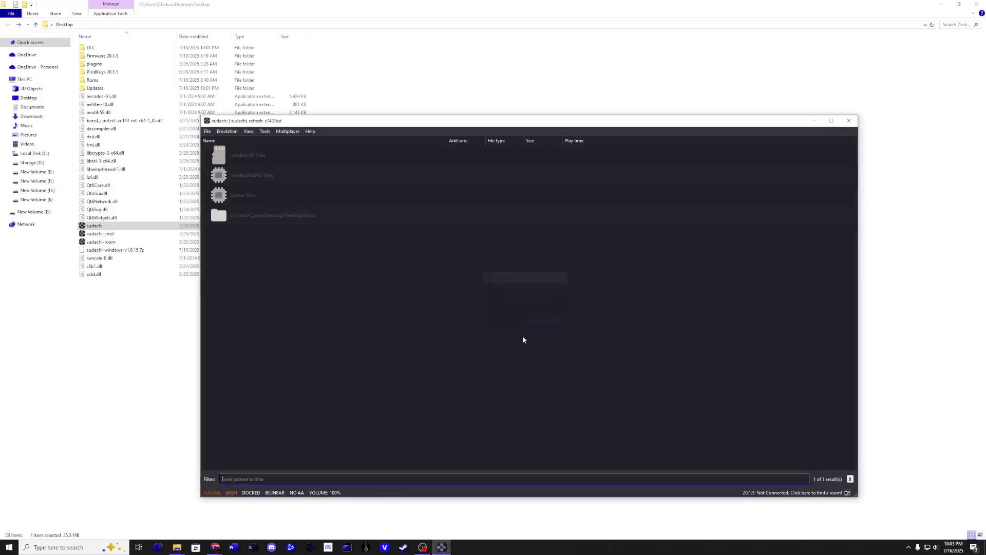
Step: Install all the files from the DLC Pack for 13.0.0 subfolder inside the DLC folder to NAND
click(260, 184)
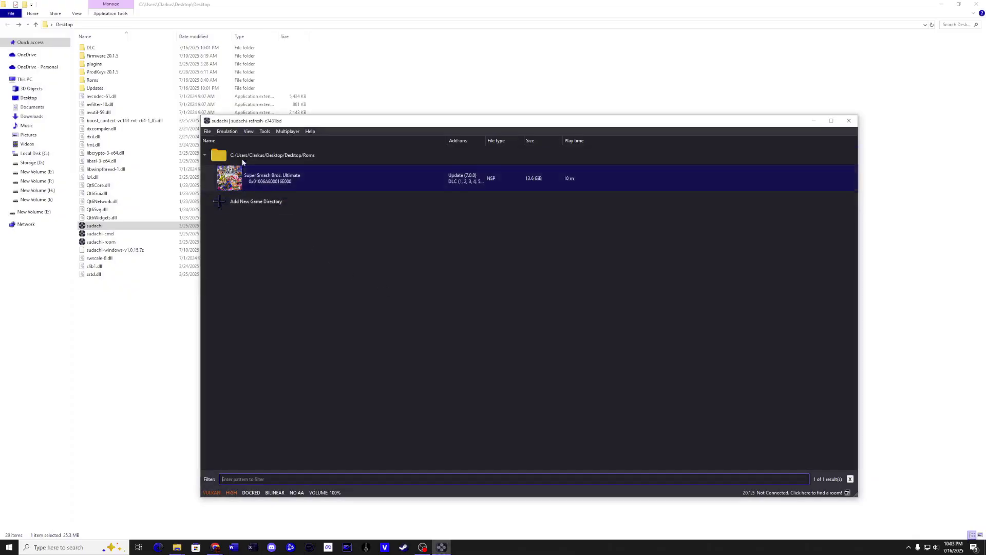
click(208, 132)
click(208, 132)
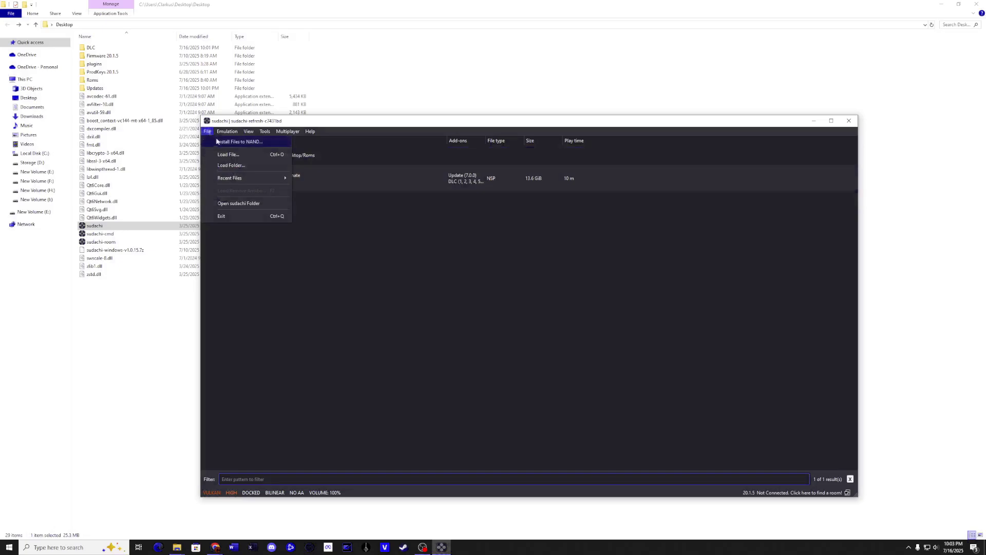
click(226, 138)
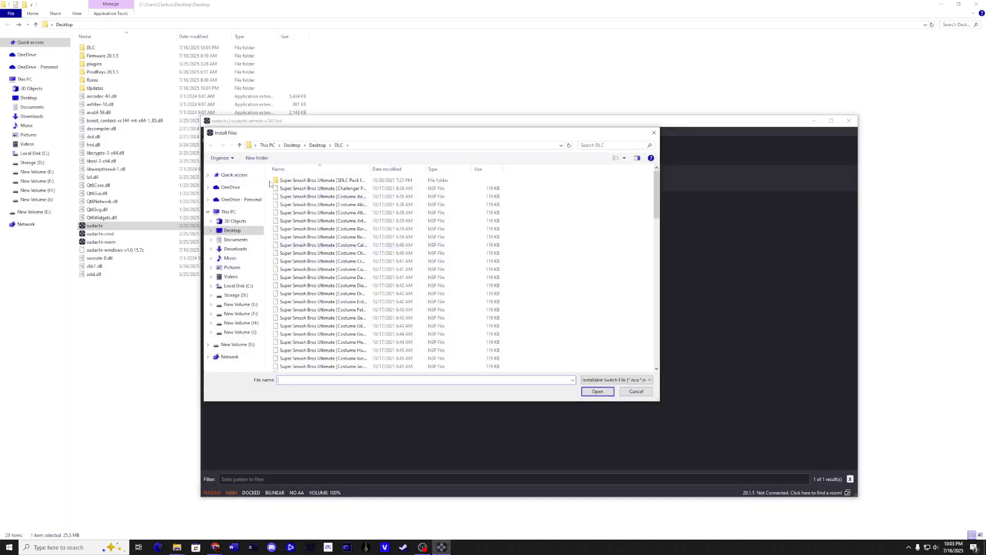
double_click(308, 181)
drag(315, 241, 288, 177)
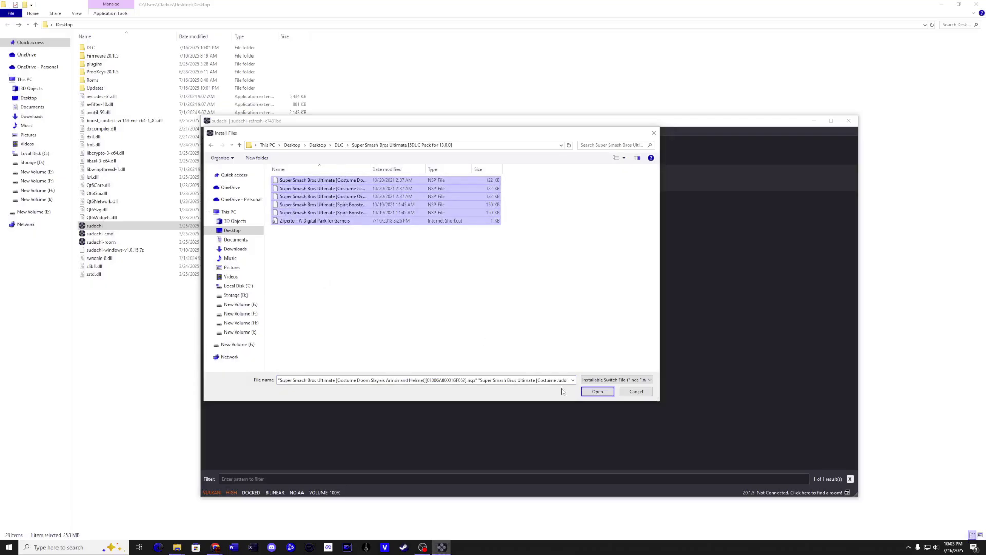
click(596, 392)
click(584, 355)
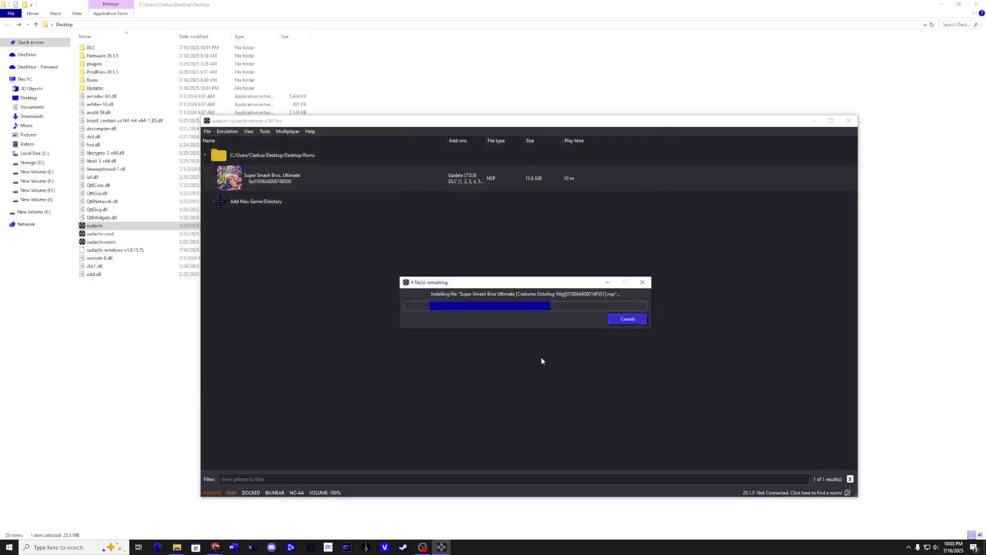
click(539, 328)
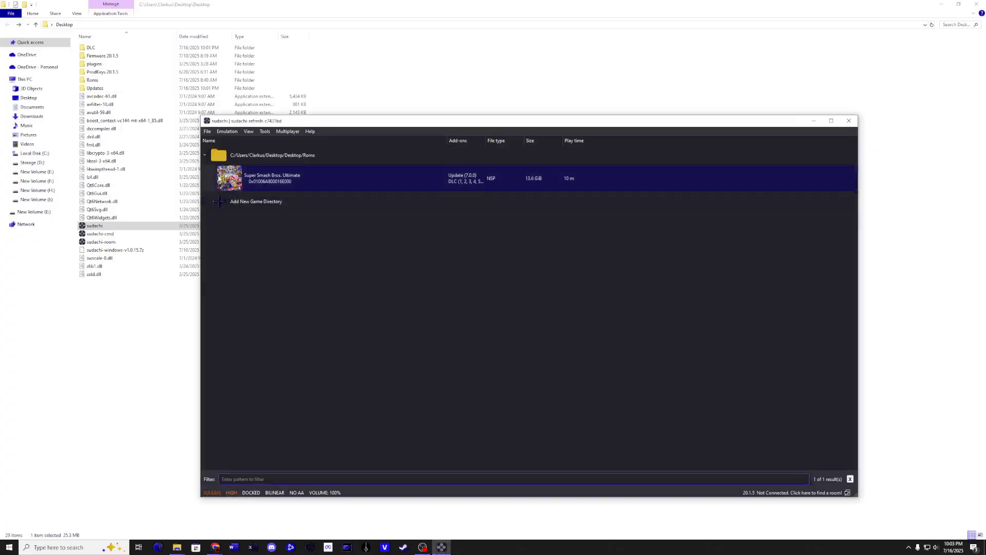
Step: Install the Super Smash Bros. Ultimate update file from the Updates folder to NAND
click(207, 132)
click(215, 141)
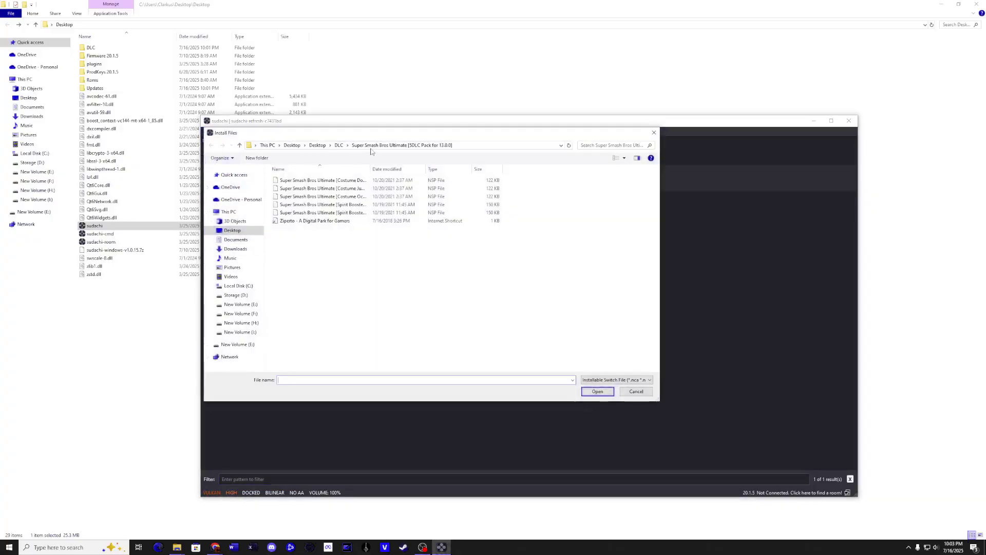
click(317, 146)
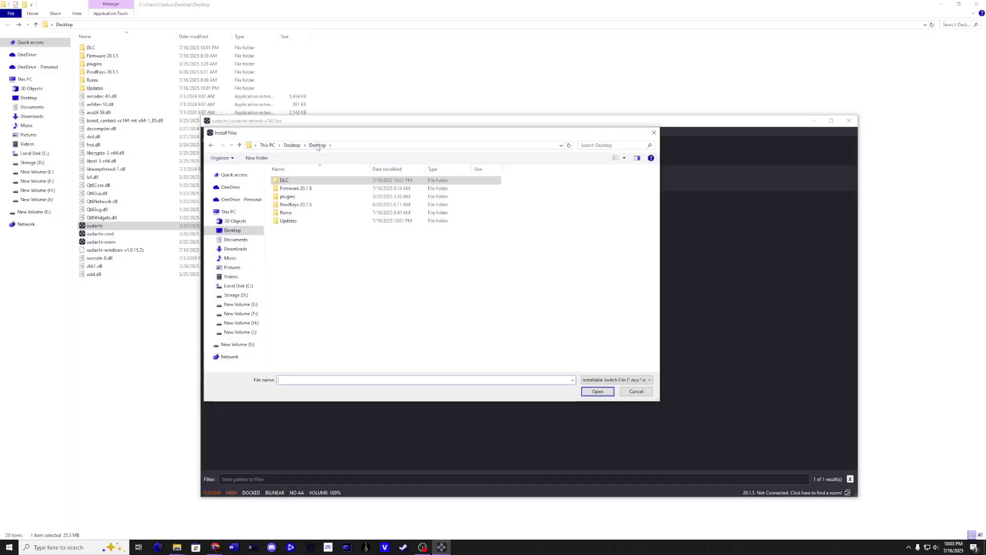
double_click(289, 220)
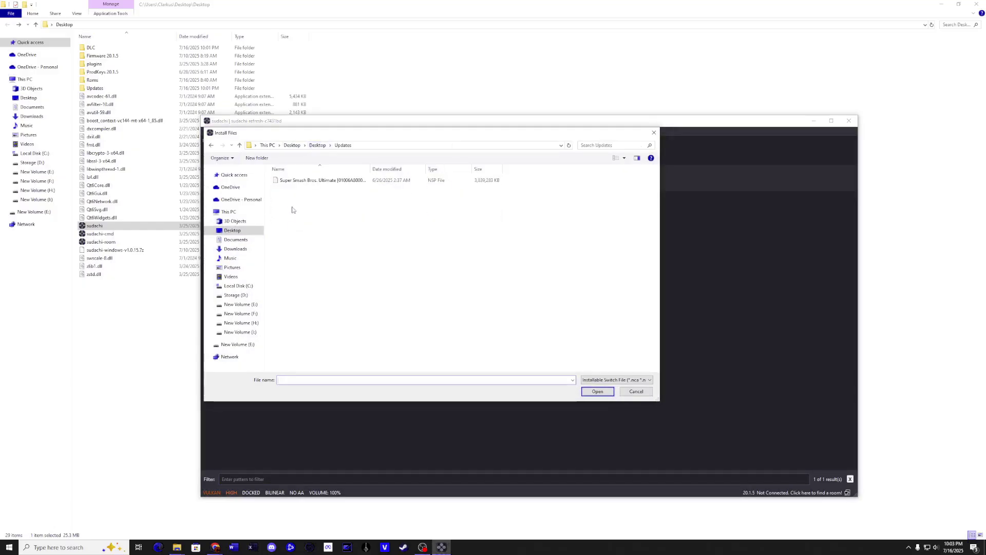
double_click(290, 182)
click(560, 357)
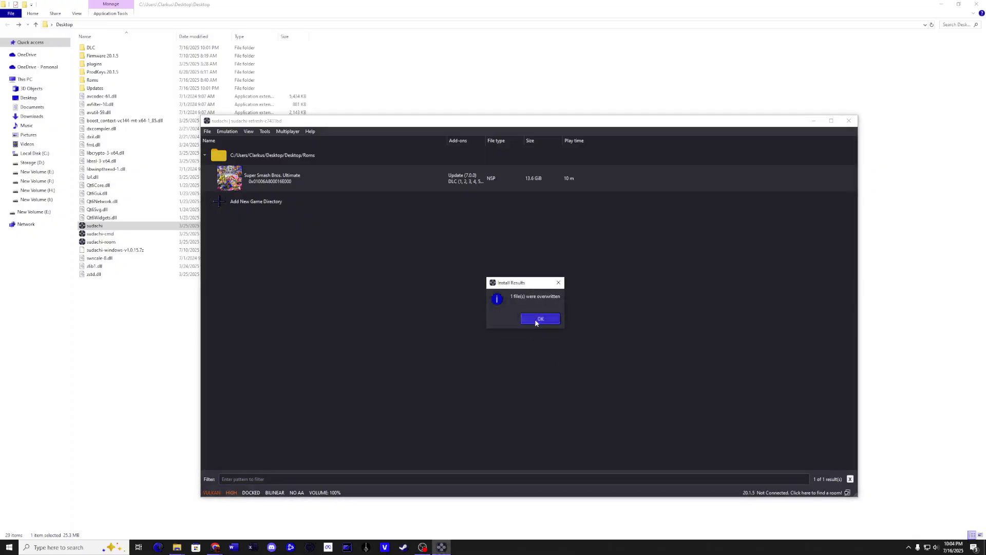
click(535, 319)
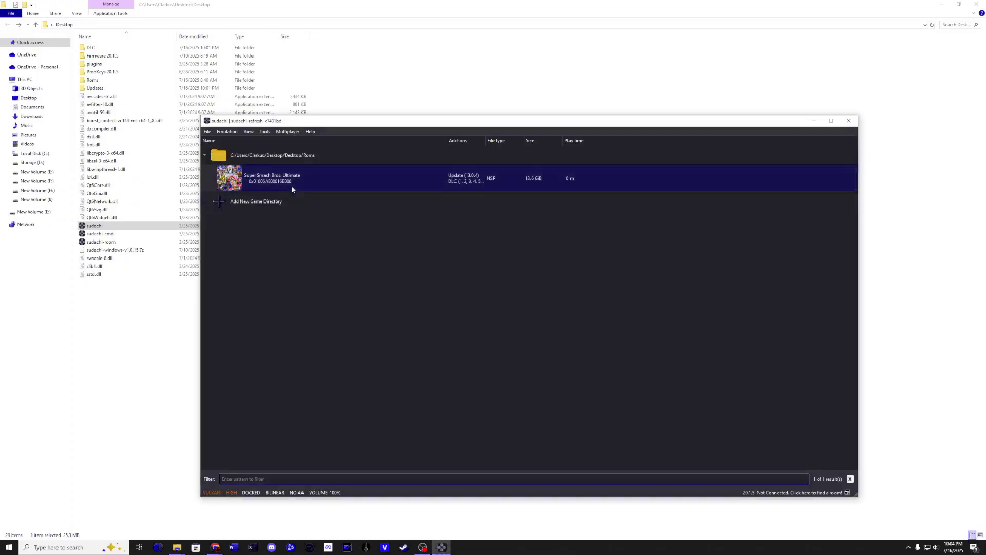
Step: Check the version and the update and DLC add-ons in the properties of Super Smash Bros. Ultimate
right_click(288, 179)
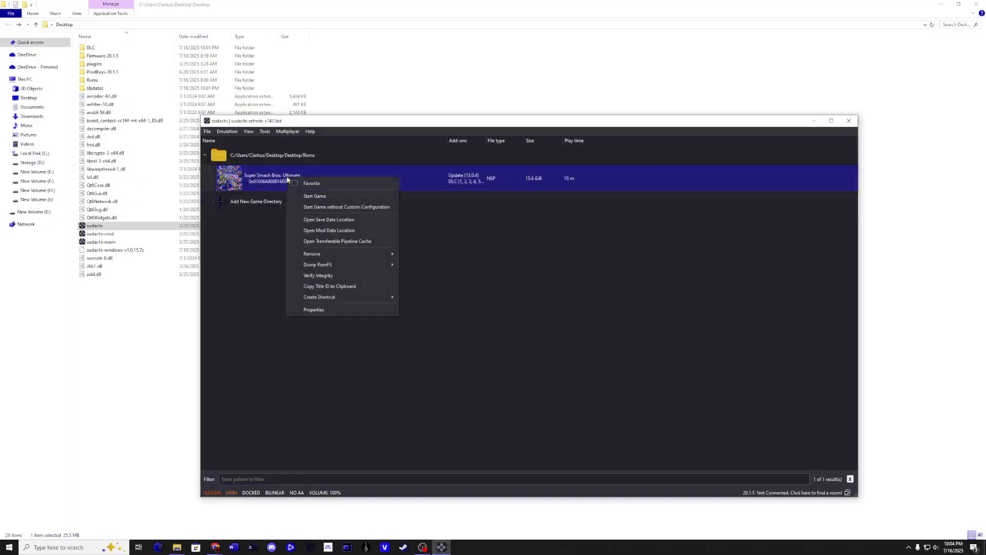
click(306, 310)
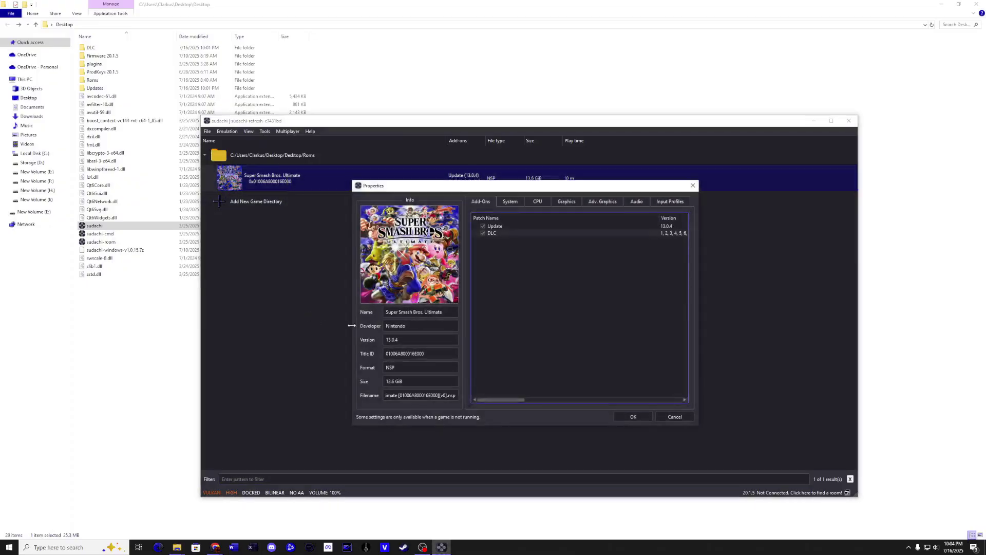
double_click(392, 340)
click(381, 346)
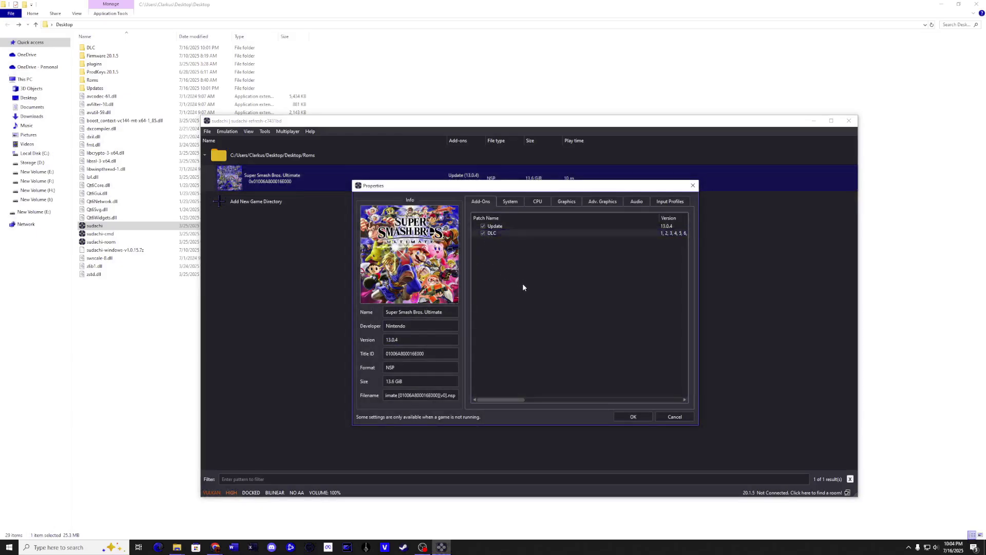
click(627, 416)
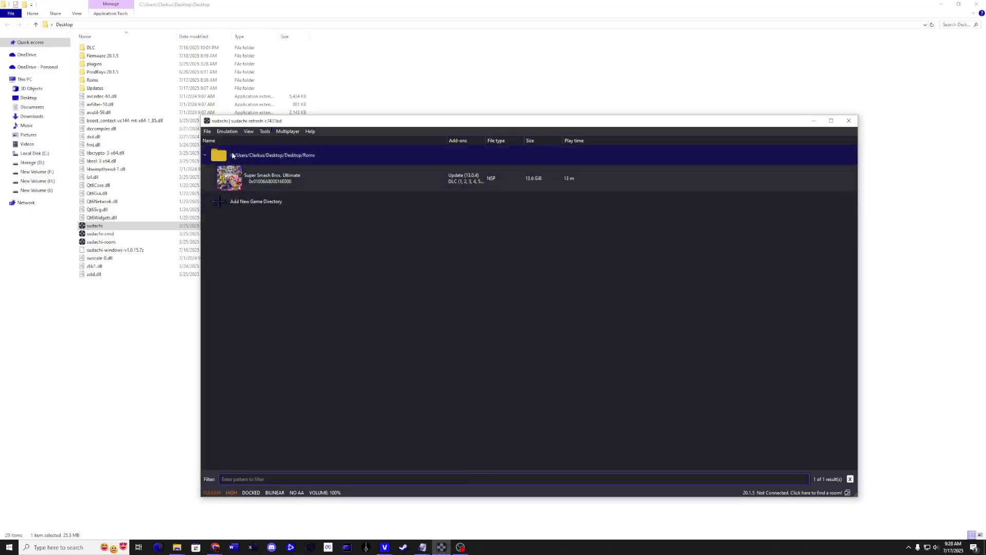
Step: Review the emulator's graphics settings and set Player 1's controls to Pro Controller with Xbox 360 Controller 0 as the input device
click(227, 132)
click(243, 177)
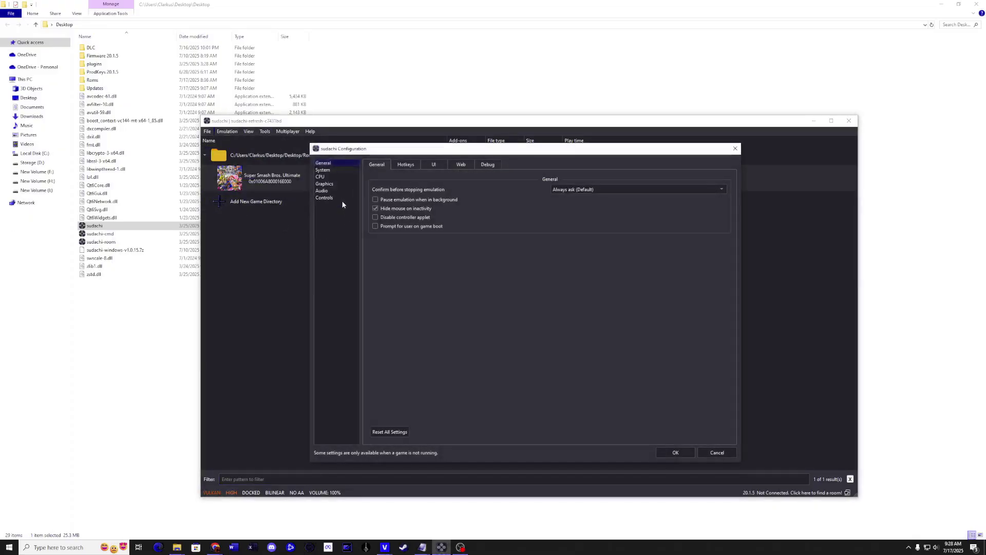
click(326, 184)
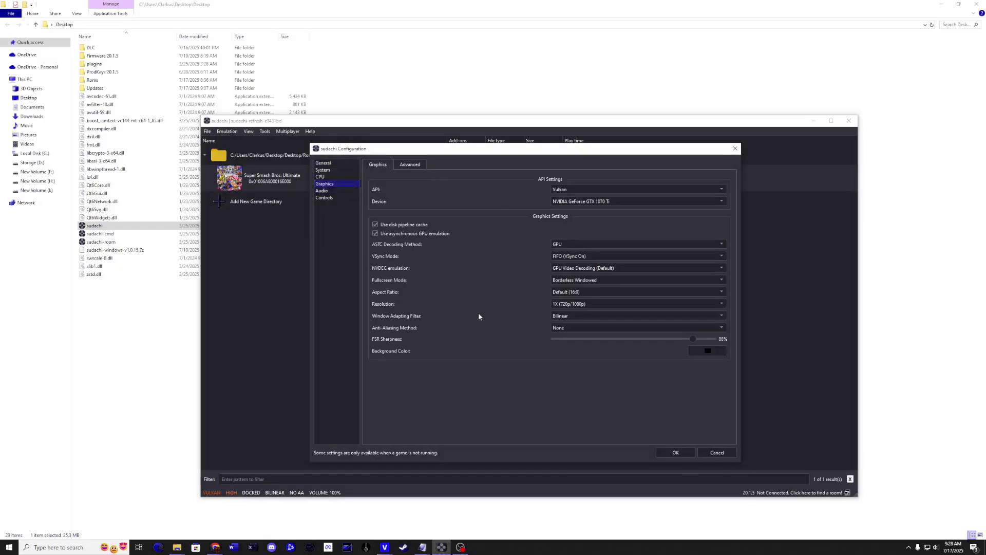
click(325, 197)
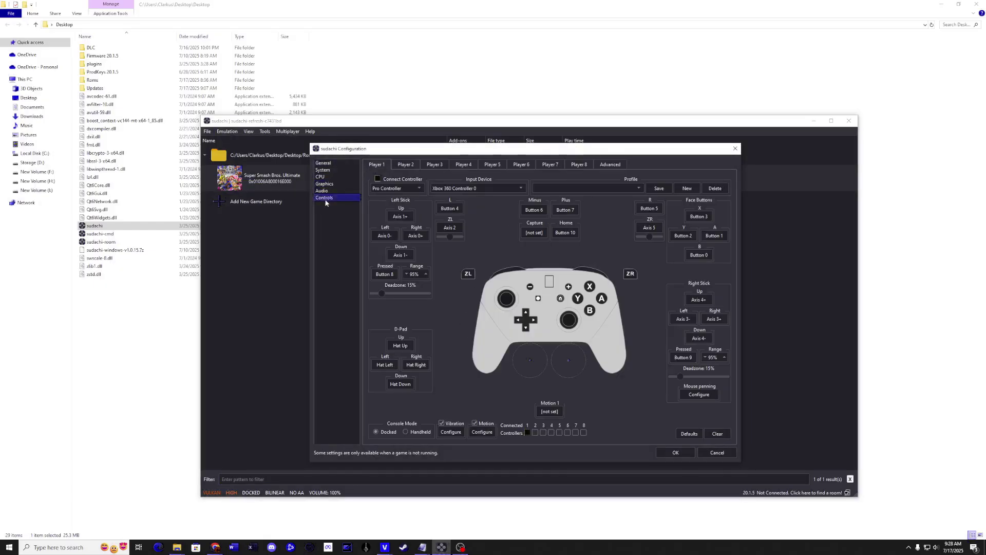
click(419, 189)
click(405, 195)
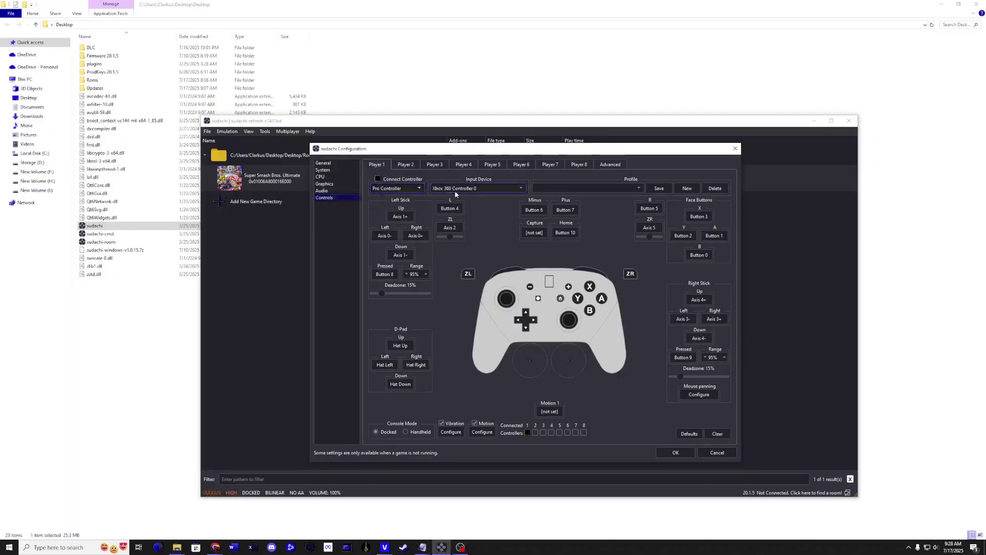
click(519, 189)
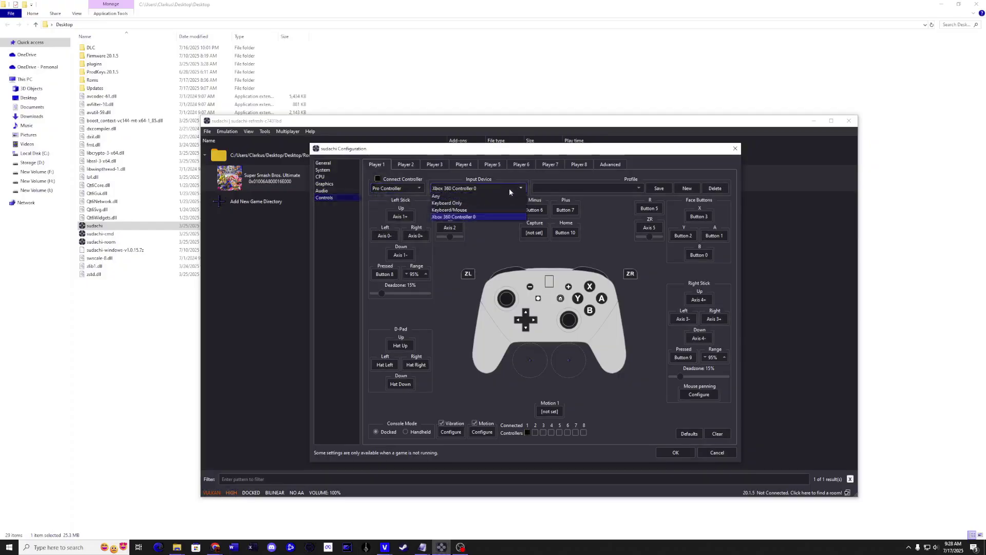
click(461, 217)
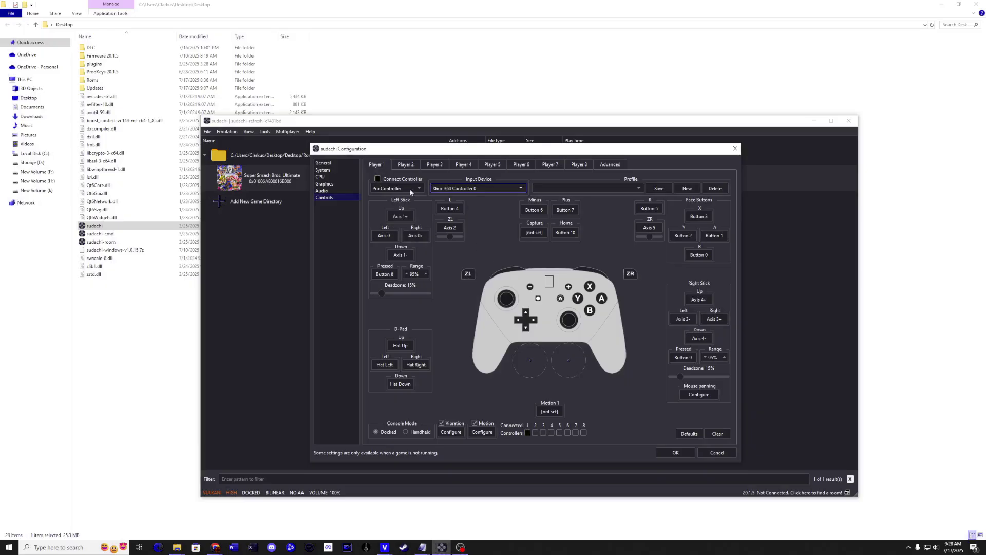
Step: Switch Player 2's Connect Controller option on and back off, and save the emulator configuration
click(402, 165)
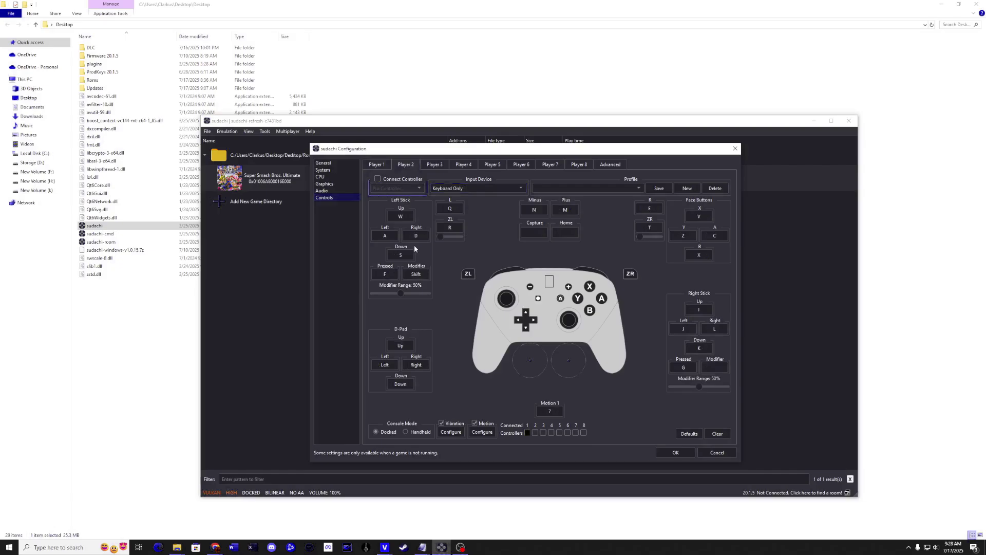
click(378, 179)
click(379, 179)
click(677, 454)
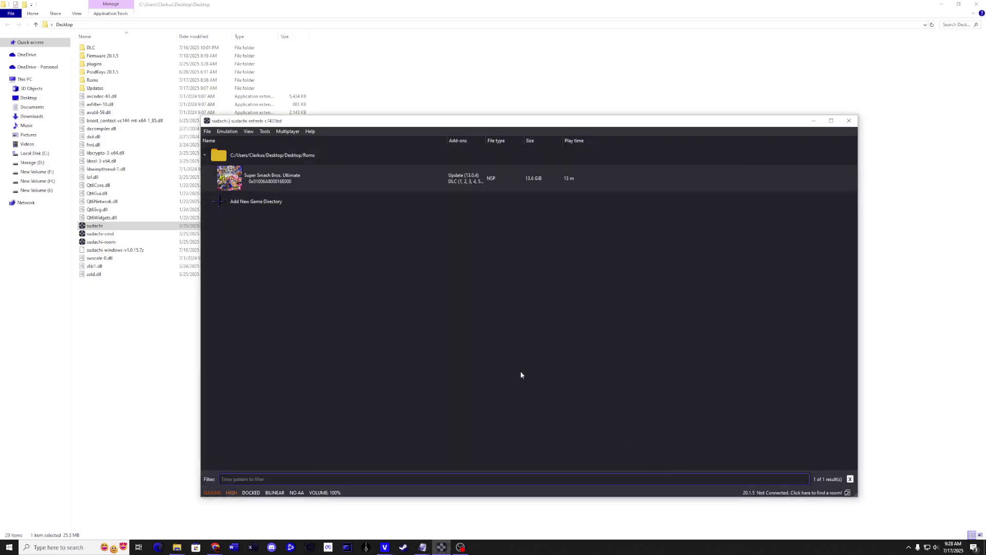